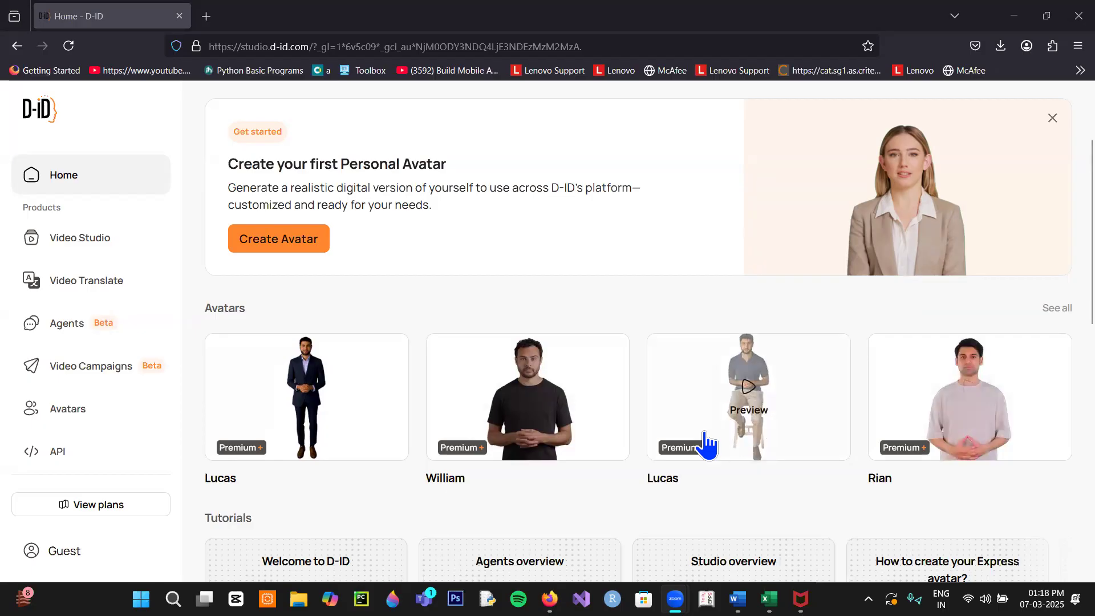
Search the web for "d-id creative reality studio" in a new tab and start D-ID's Creative Reality Studio for free.
{"action": "scroll", "coordinate": [366, 463], "scroll_direction": "down", "scroll_amount": 1}
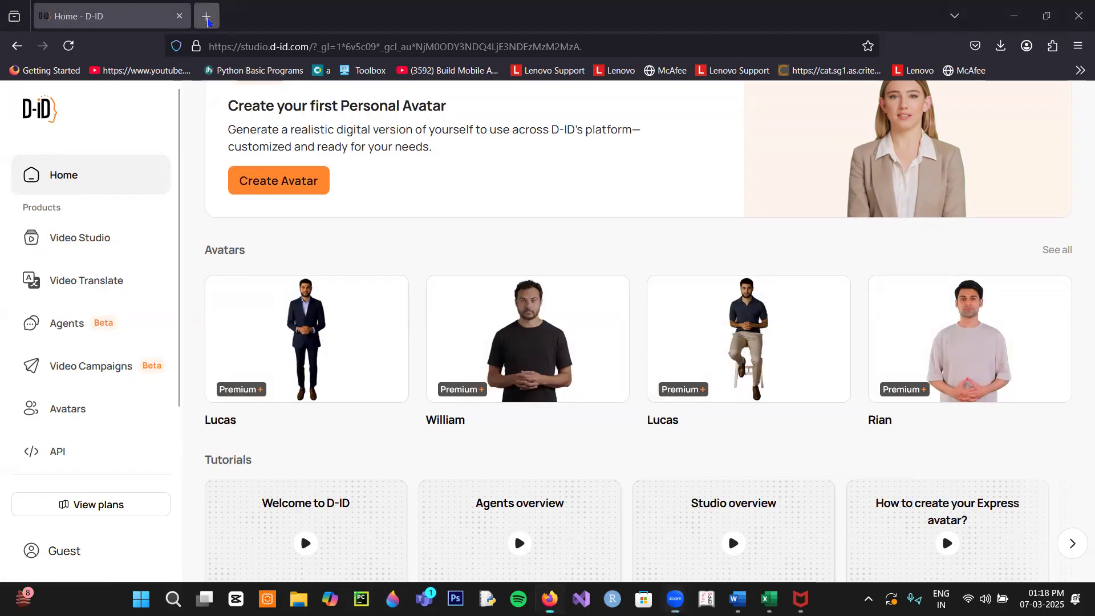
{"action": "left_click", "coordinate": [206, 16]}
{"action": "left_click", "coordinate": [258, 48]}
{"action": "type", "text": "d-id"}
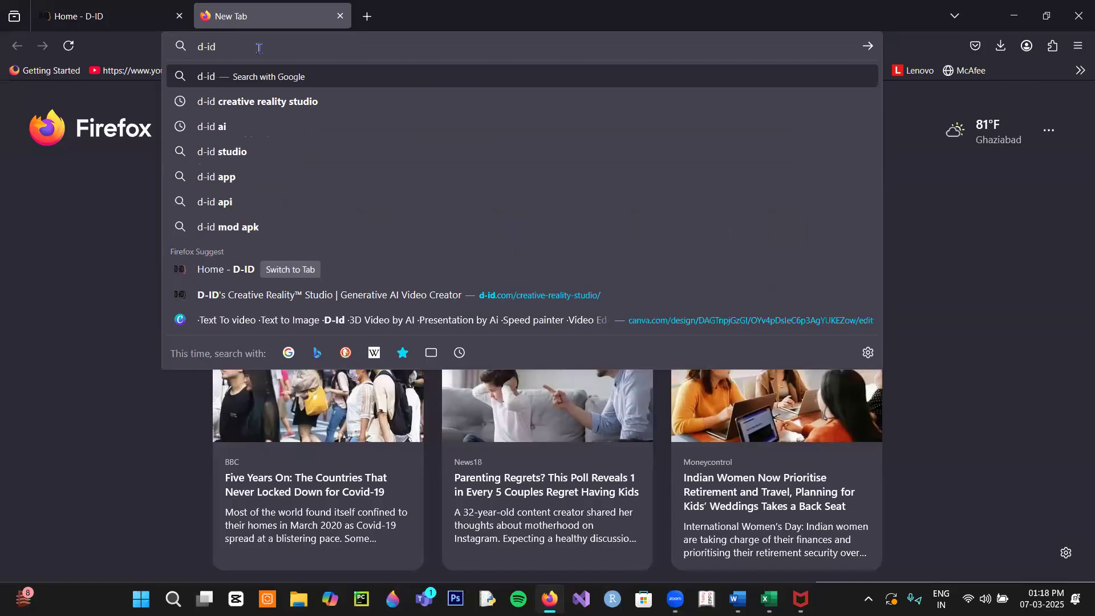
{"action": "left_click", "coordinate": [256, 102]}
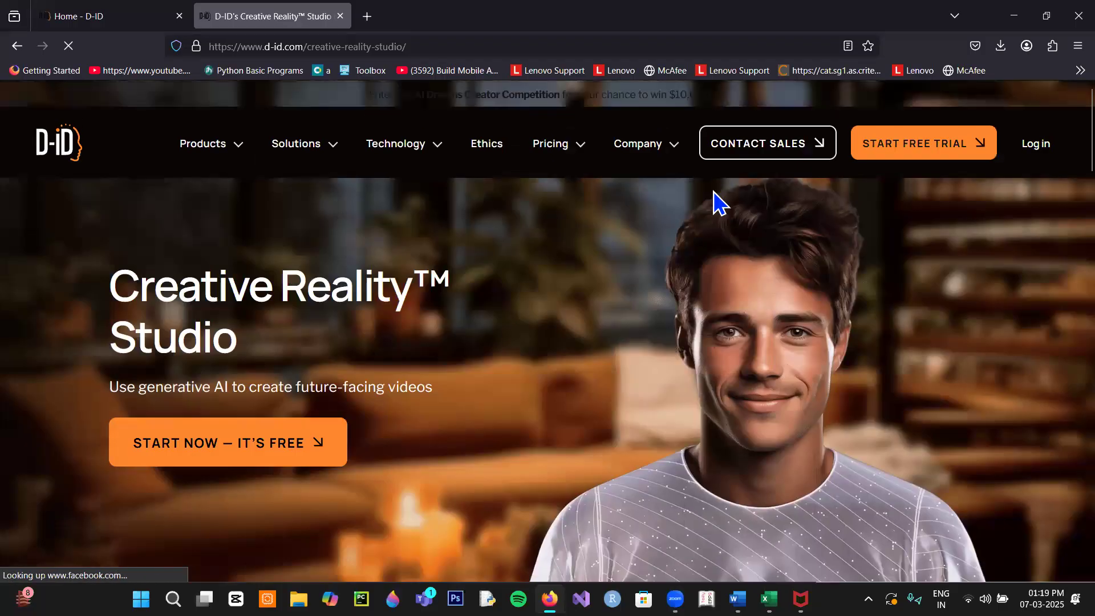
{"action": "left_click", "coordinate": [222, 451]}
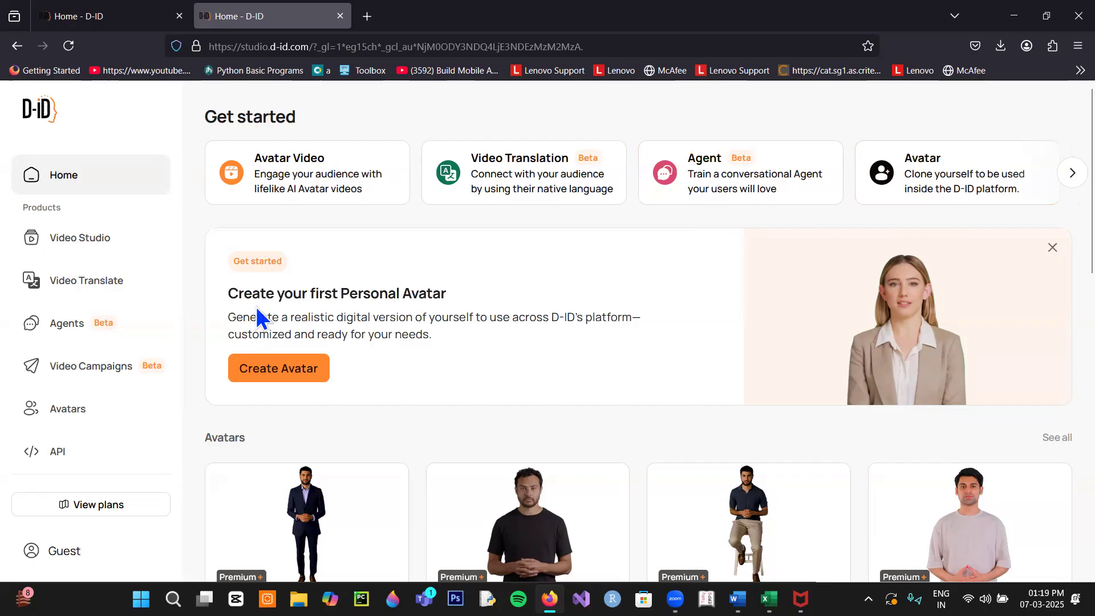
Start creating an avatar with a photo and sign in to D-ID with the first listed Google account.
{"action": "left_click", "coordinate": [276, 367]}
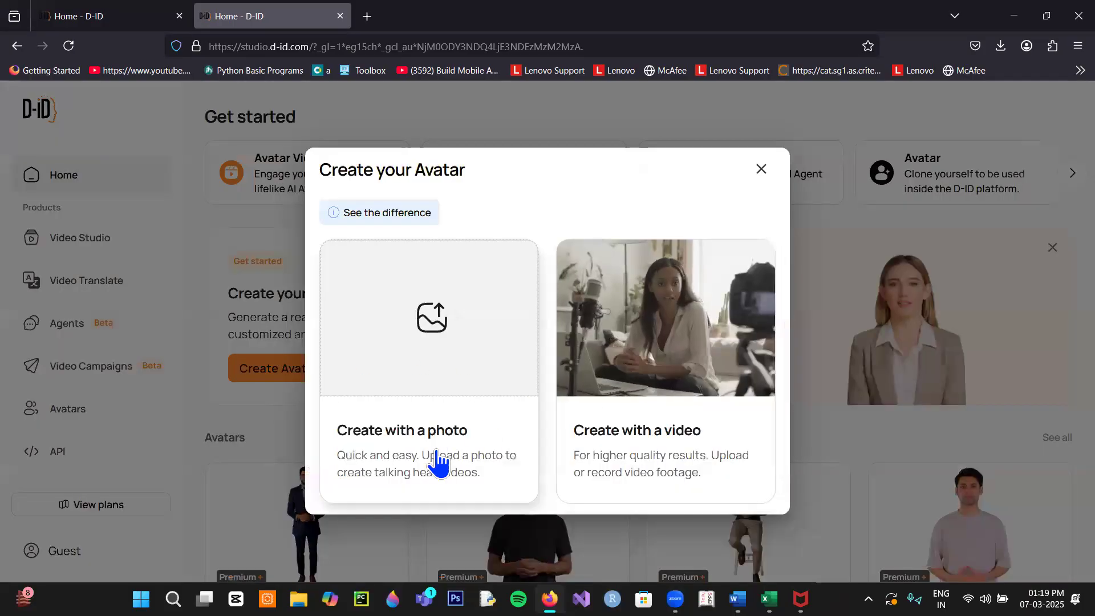
{"action": "left_click", "coordinate": [428, 329]}
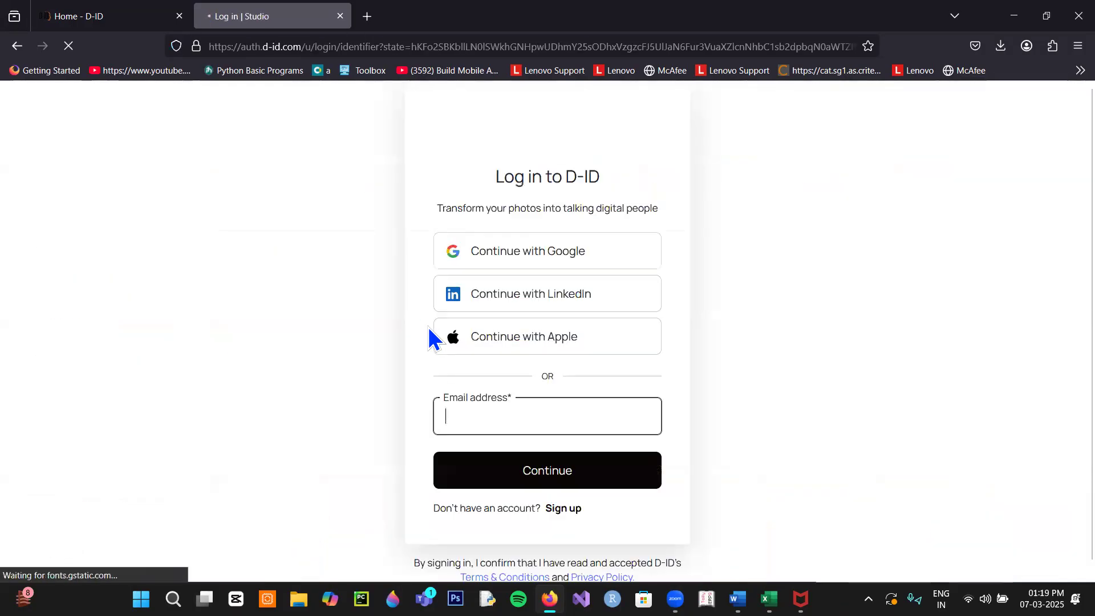
{"action": "left_click", "coordinate": [540, 253]}
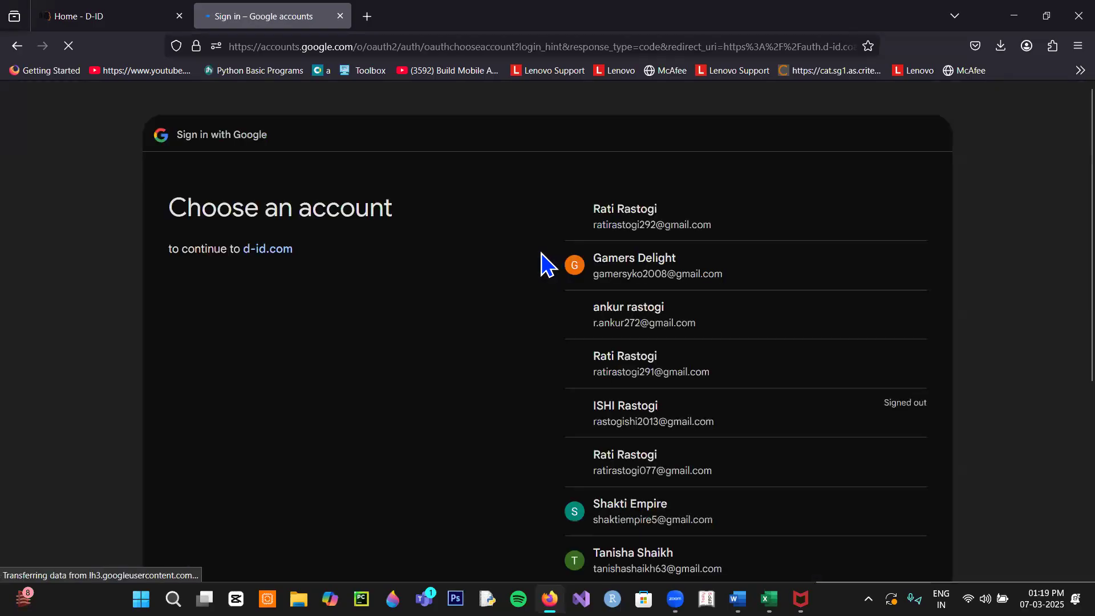
{"action": "left_click", "coordinate": [647, 234]}
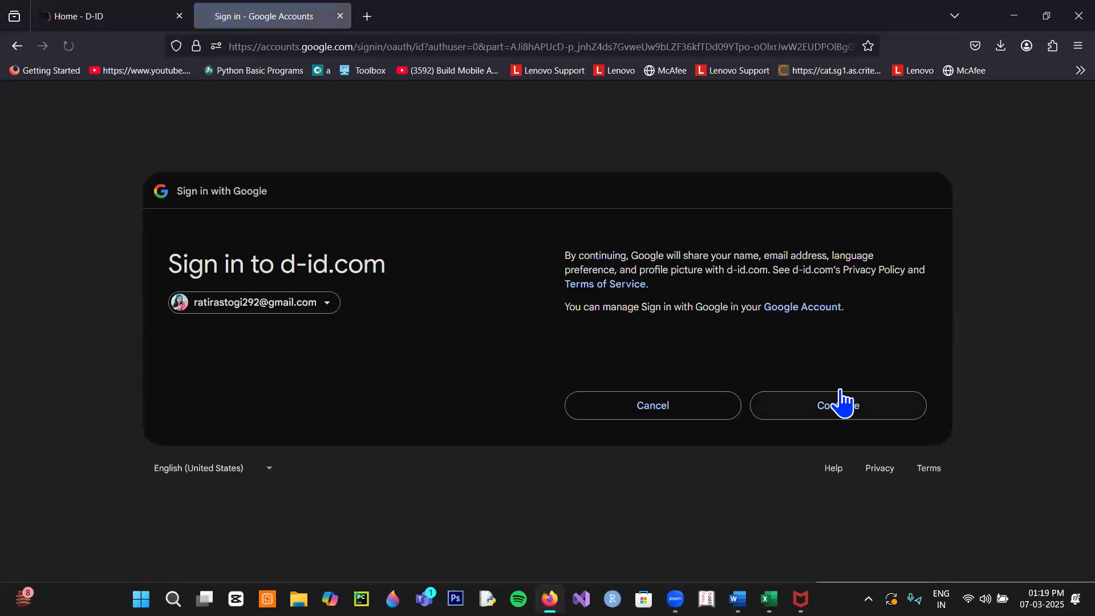
{"action": "left_click", "coordinate": [841, 407]}
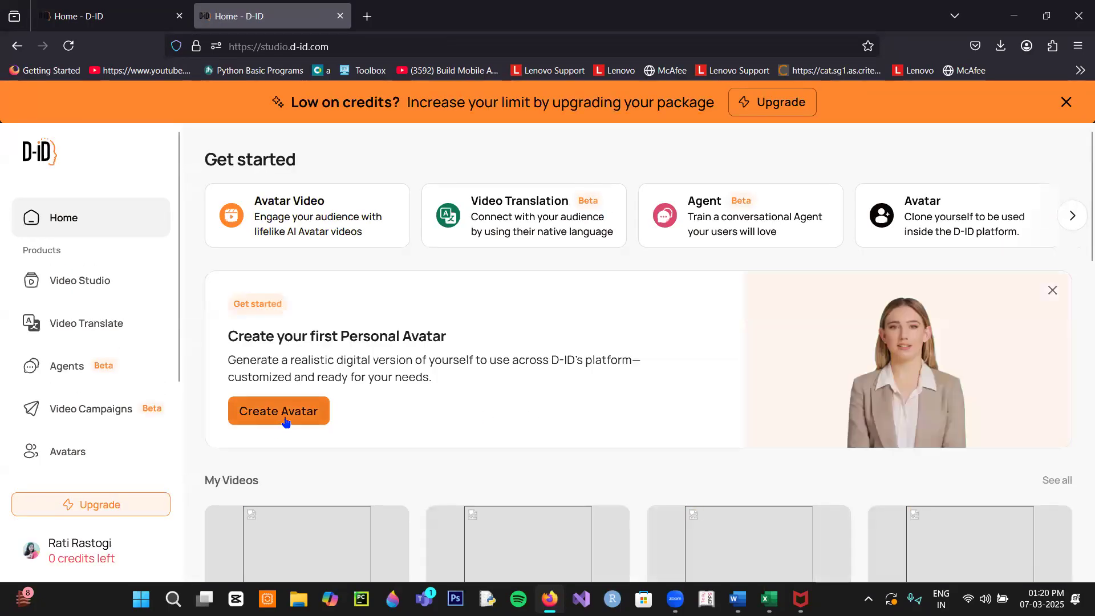
Create a personal avatar with a photo, uploading the image bridal2 from the Images1 folder on the Desktop.
{"action": "left_click", "coordinate": [286, 422]}
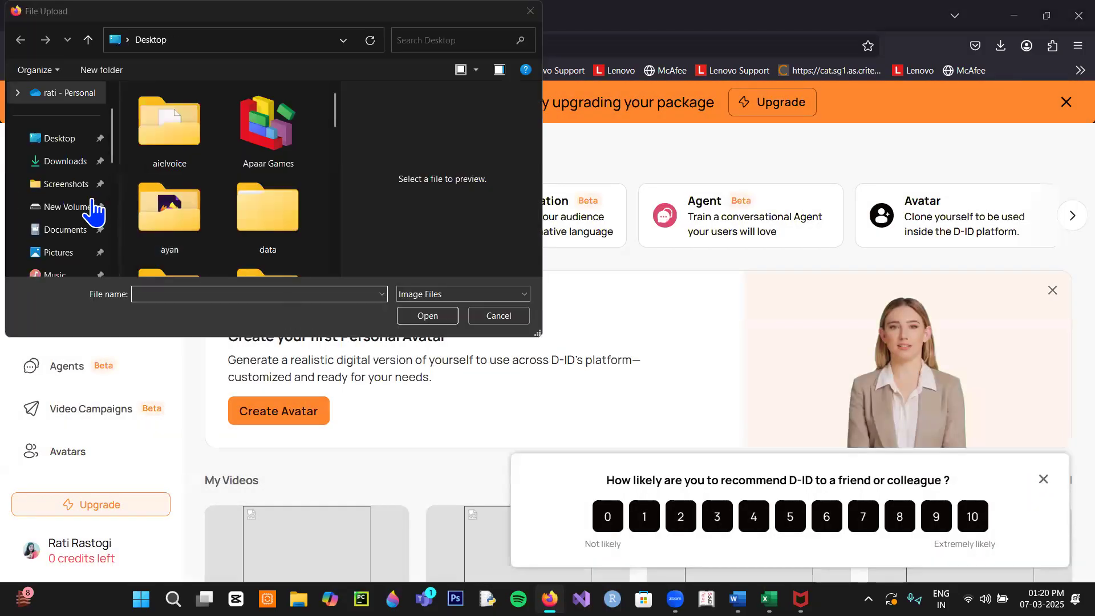
{"action": "left_click", "coordinate": [67, 142]}
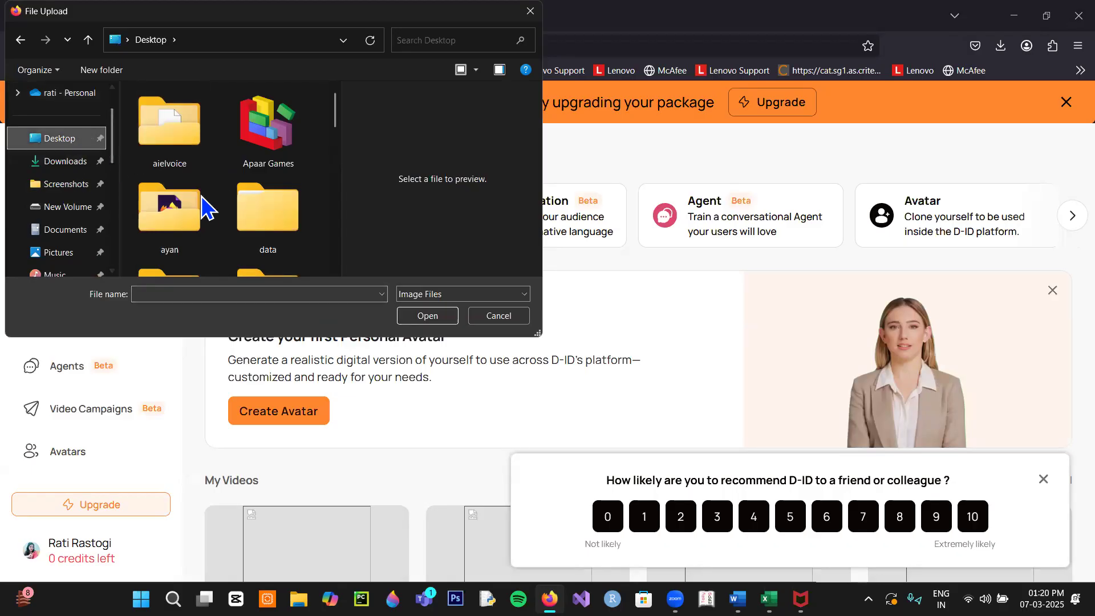
{"action": "scroll", "coordinate": [322, 222], "scroll_direction": "down", "scroll_amount": 3}
{"action": "scroll", "coordinate": [239, 197], "scroll_direction": "down", "scroll_amount": 2}
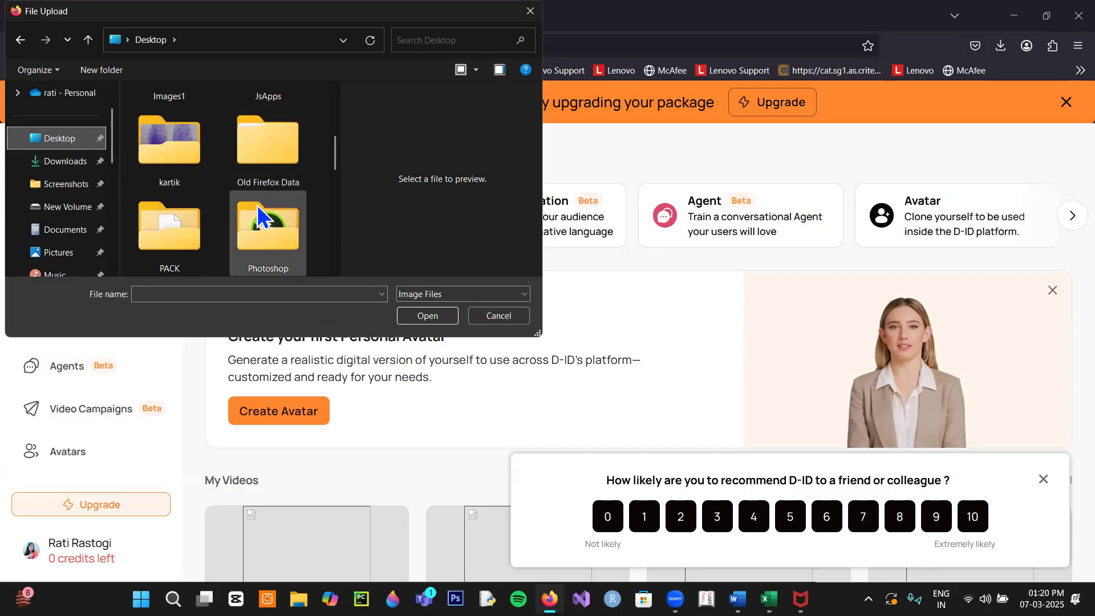
{"action": "scroll", "coordinate": [256, 220], "scroll_direction": "up", "scroll_amount": 3}
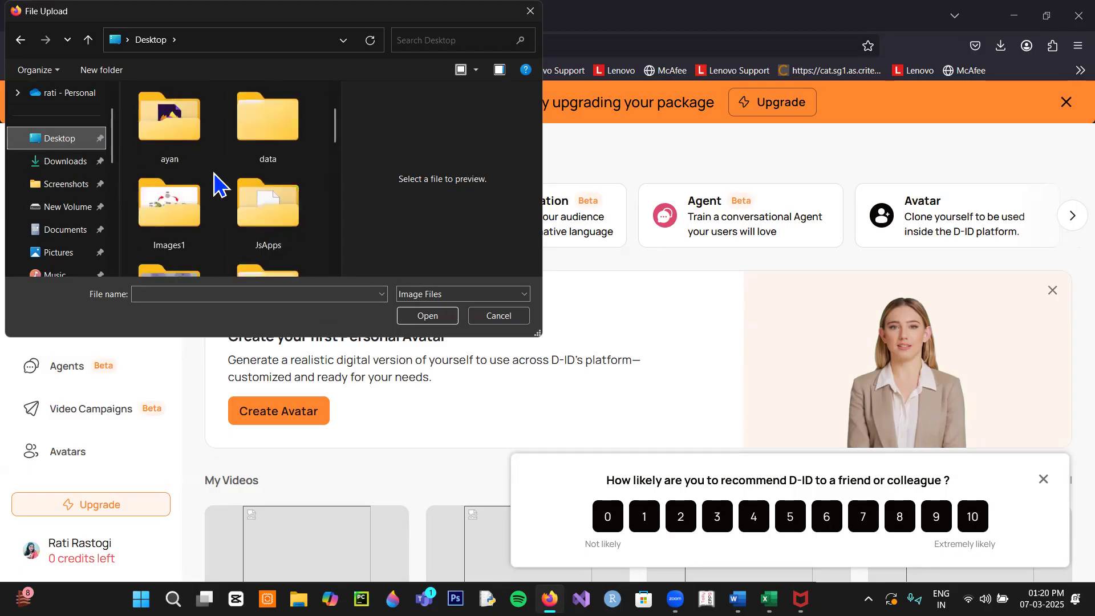
{"action": "double_click", "coordinate": [190, 215]}
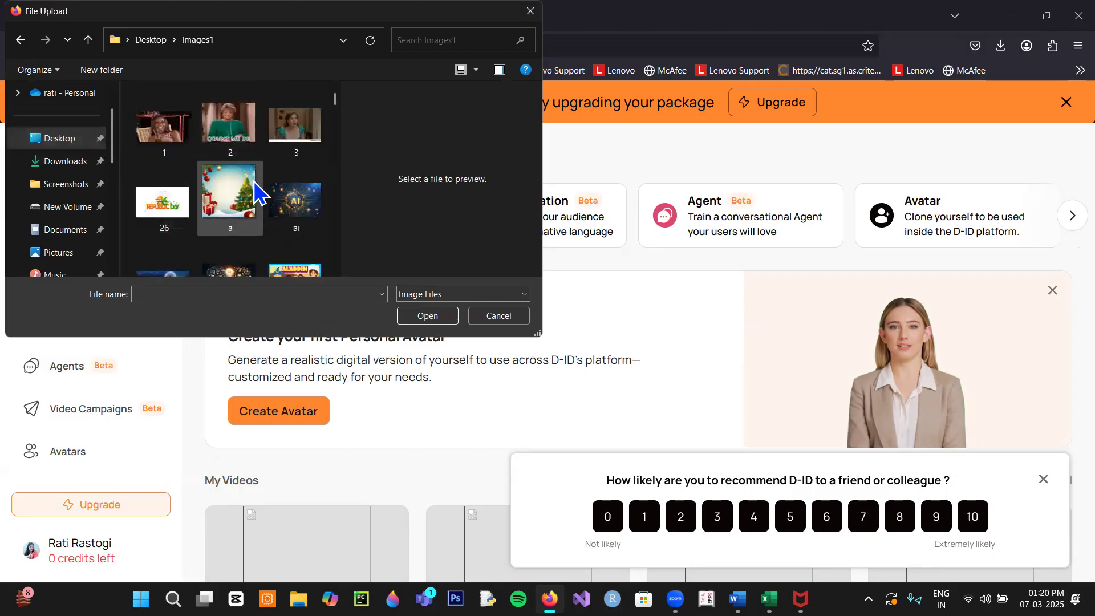
{"action": "scroll", "coordinate": [256, 192], "scroll_direction": "down", "scroll_amount": 3}
{"action": "scroll", "coordinate": [259, 194], "scroll_direction": "down", "scroll_amount": 3}
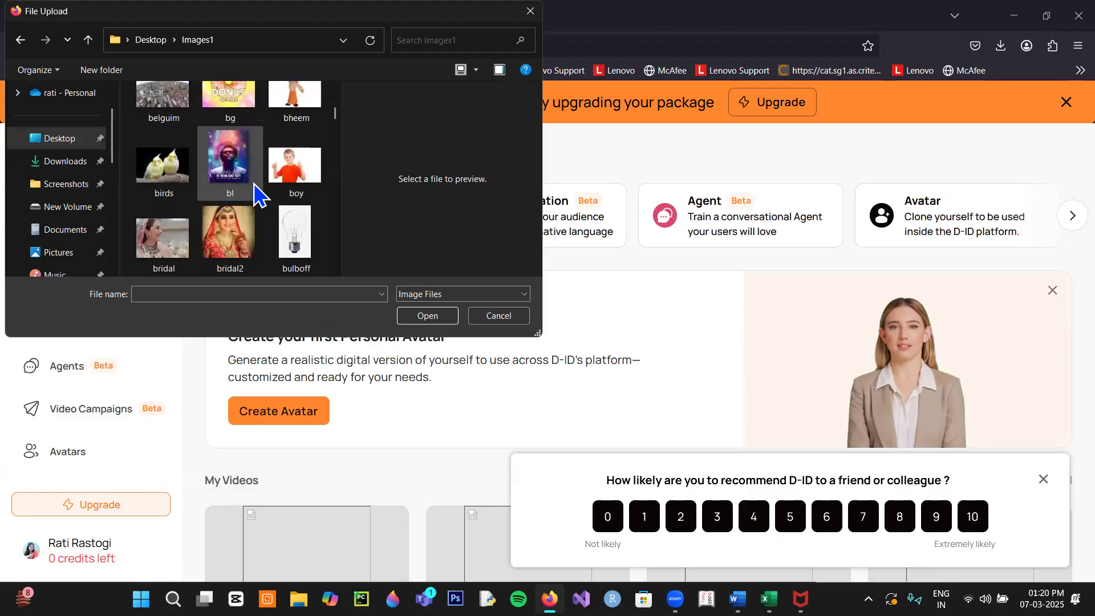
{"action": "left_click", "coordinate": [233, 235]}
{"action": "left_click", "coordinate": [426, 317]}
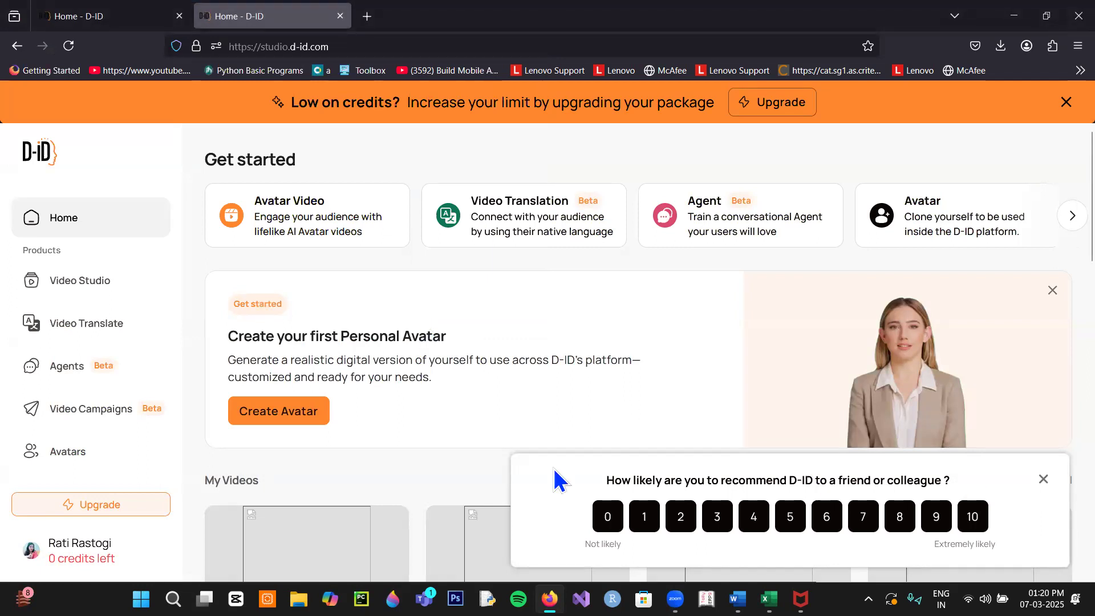
Dismiss the recommendation survey and look over the saved videos on the home page.
{"action": "left_click", "coordinate": [1043, 479]}
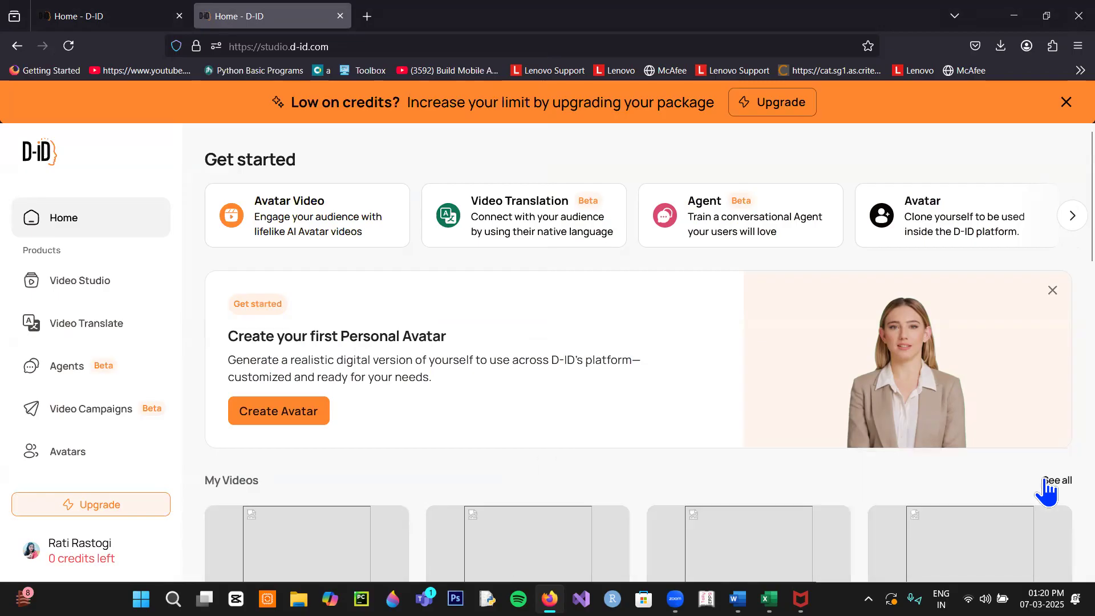
{"action": "scroll", "coordinate": [443, 362], "scroll_direction": "down", "scroll_amount": 3}
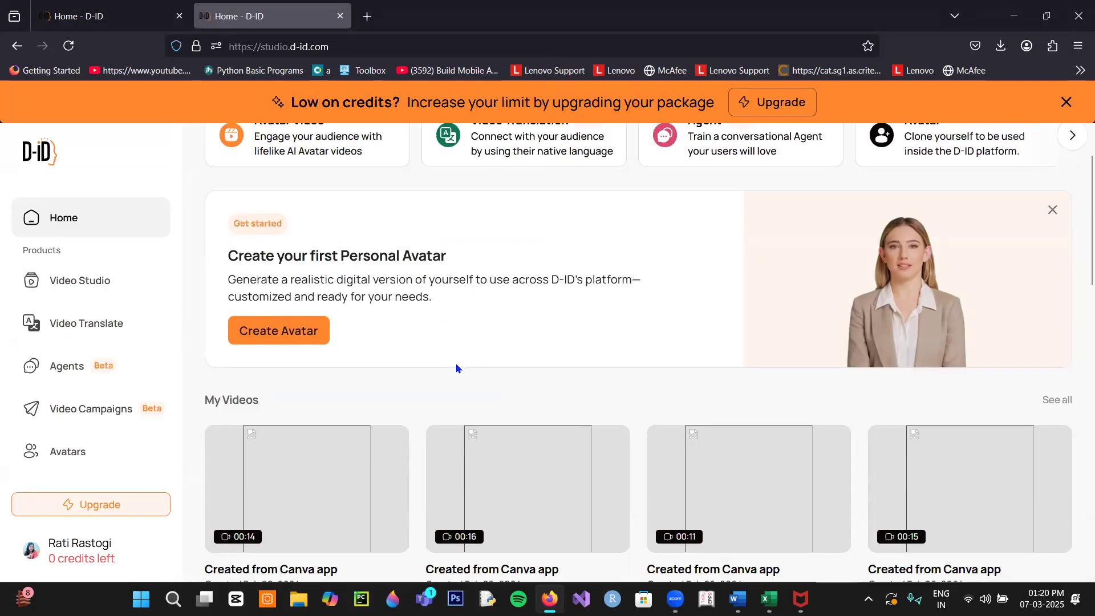
{"action": "scroll", "coordinate": [464, 337], "scroll_direction": "up", "scroll_amount": 2}
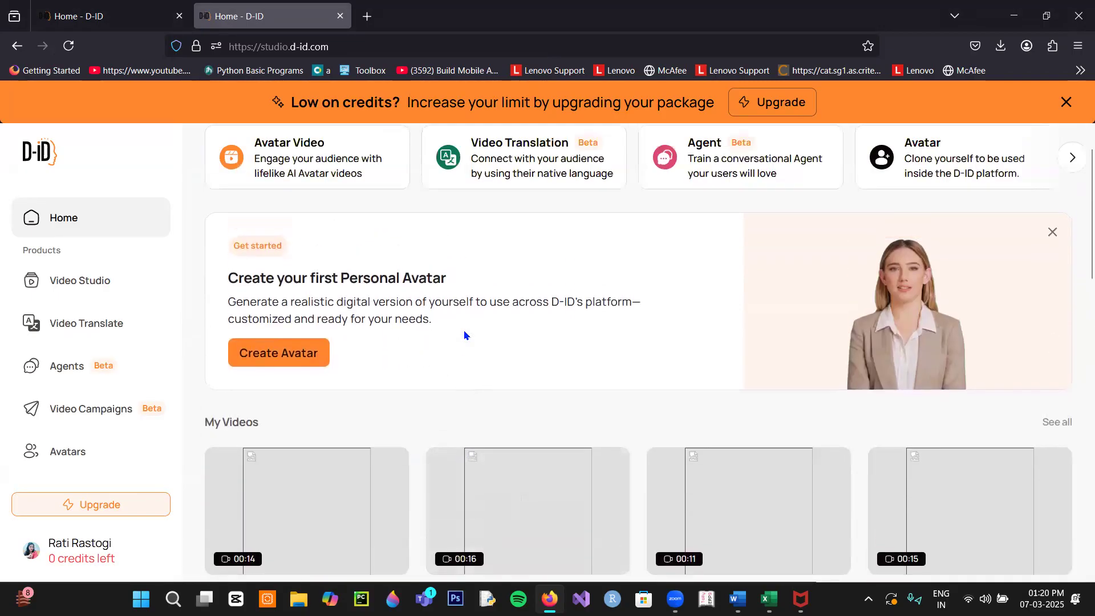
{"action": "mouse_move", "coordinate": [643, 510]}
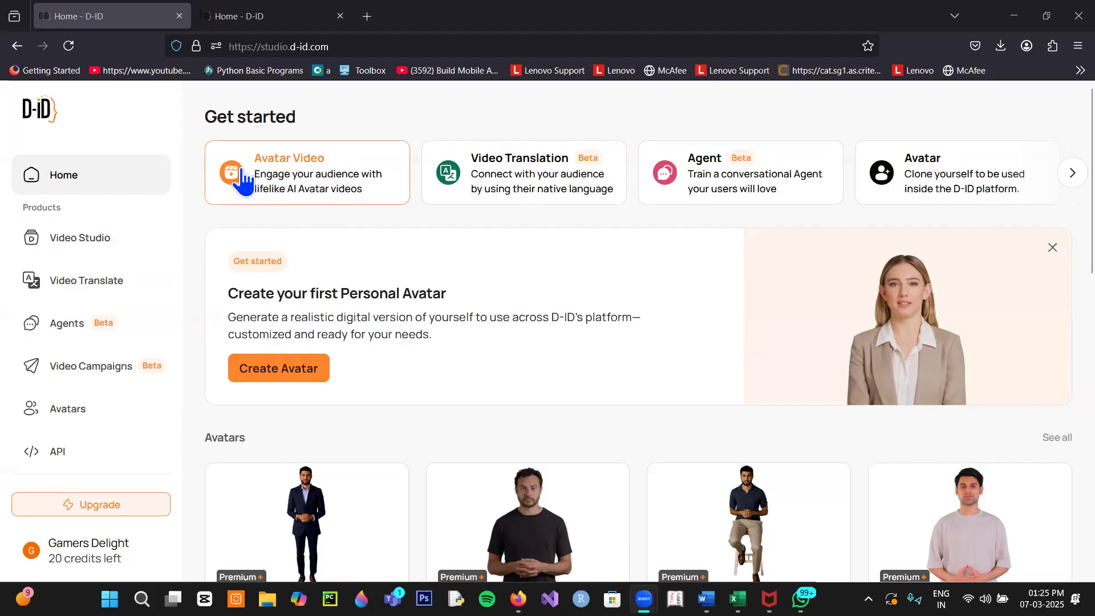
Start a new avatar video and add the Premium avatar of the woman in the dark scoop-neck top.
{"action": "left_click", "coordinate": [304, 166]}
{"action": "left_click", "coordinate": [304, 166]}
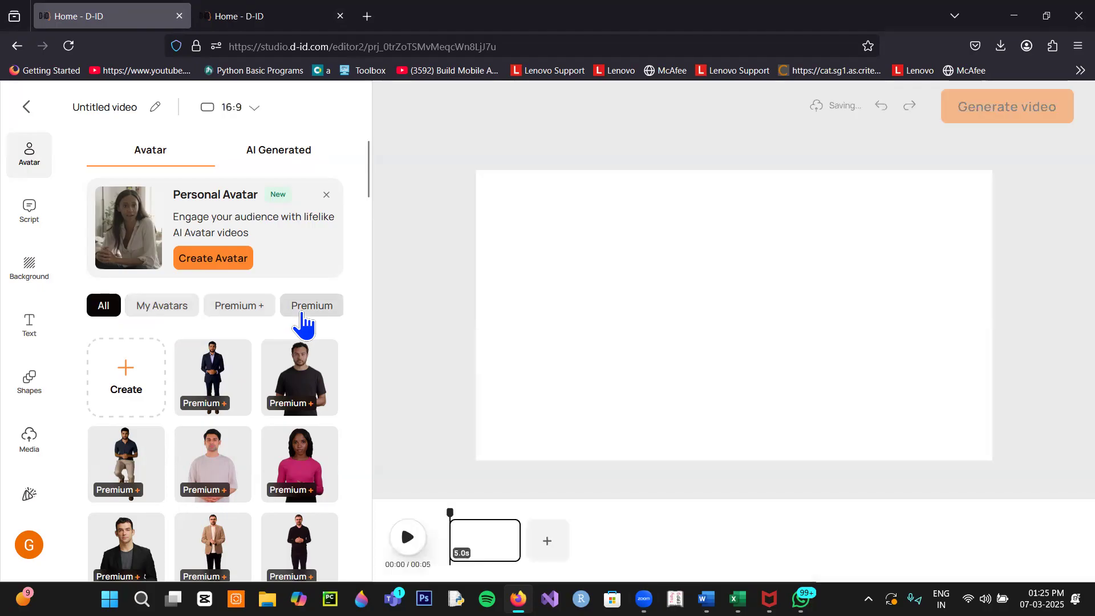
{"action": "scroll", "coordinate": [303, 319], "scroll_direction": "down", "scroll_amount": 5}
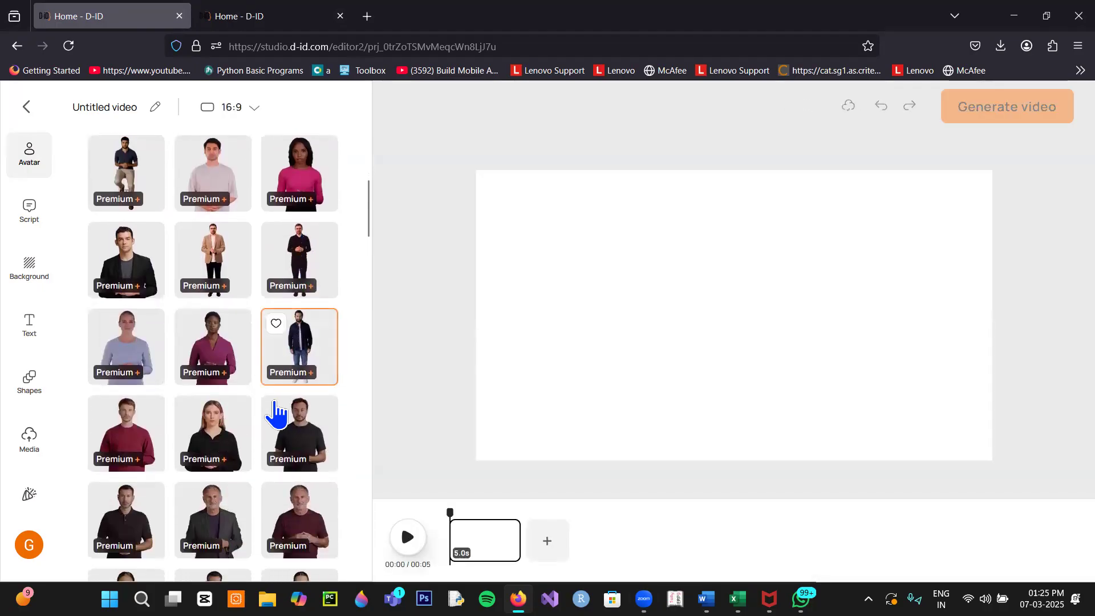
{"action": "scroll", "coordinate": [273, 416], "scroll_direction": "up", "scroll_amount": 5}
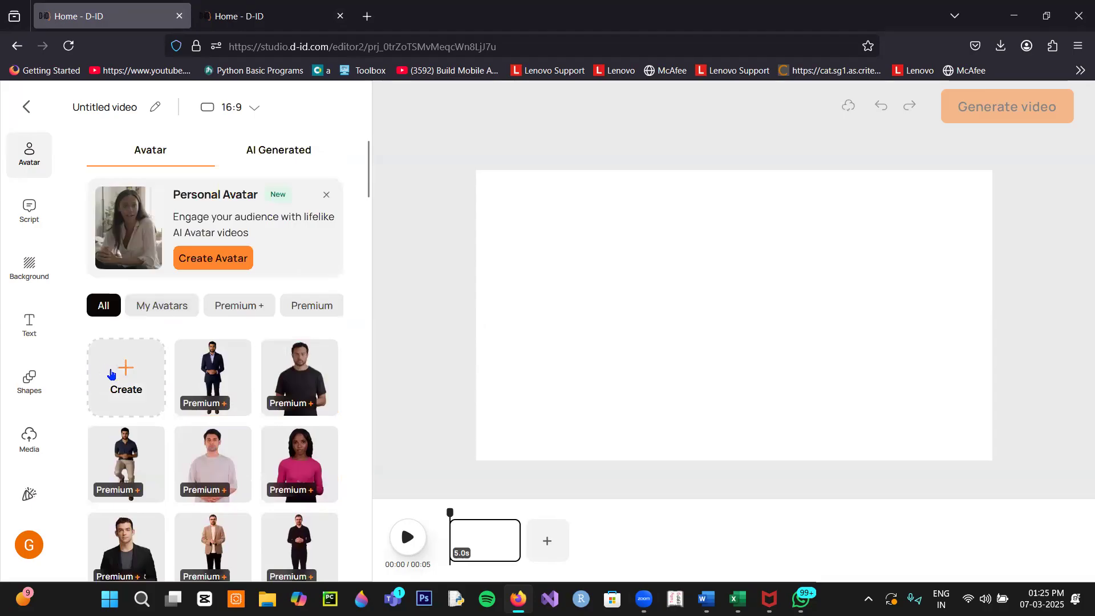
{"action": "scroll", "coordinate": [111, 373], "scroll_direction": "down", "scroll_amount": 4}
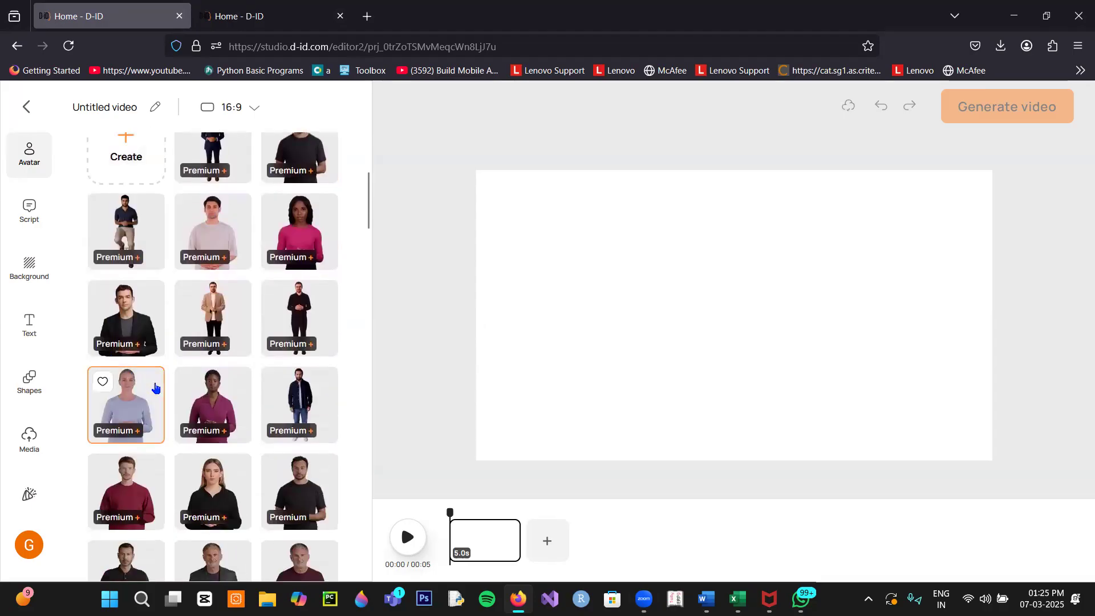
{"action": "scroll", "coordinate": [156, 388], "scroll_direction": "down", "scroll_amount": 4}
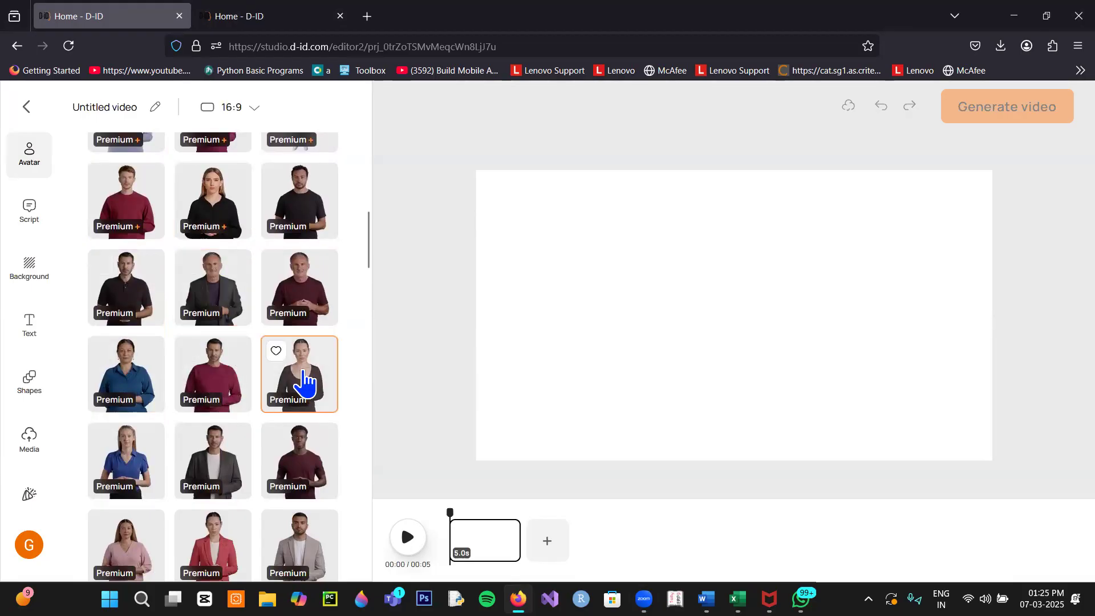
{"action": "left_click", "coordinate": [304, 373]}
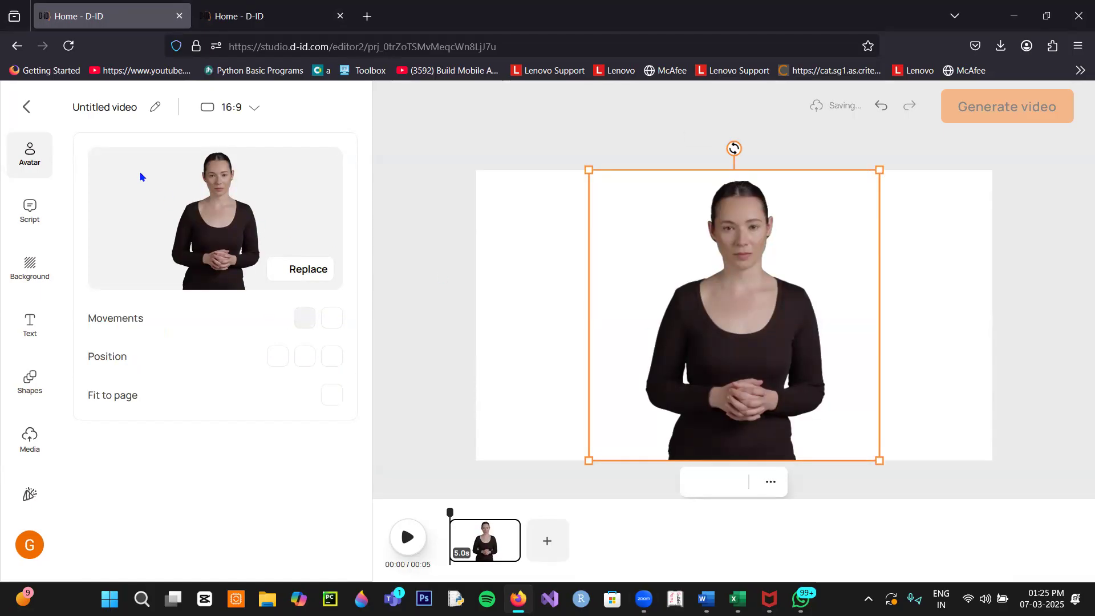
Start another avatar video from the home page and upload a photo from the Images1 folder for a custom avatar.
{"action": "left_click", "coordinate": [27, 110]}
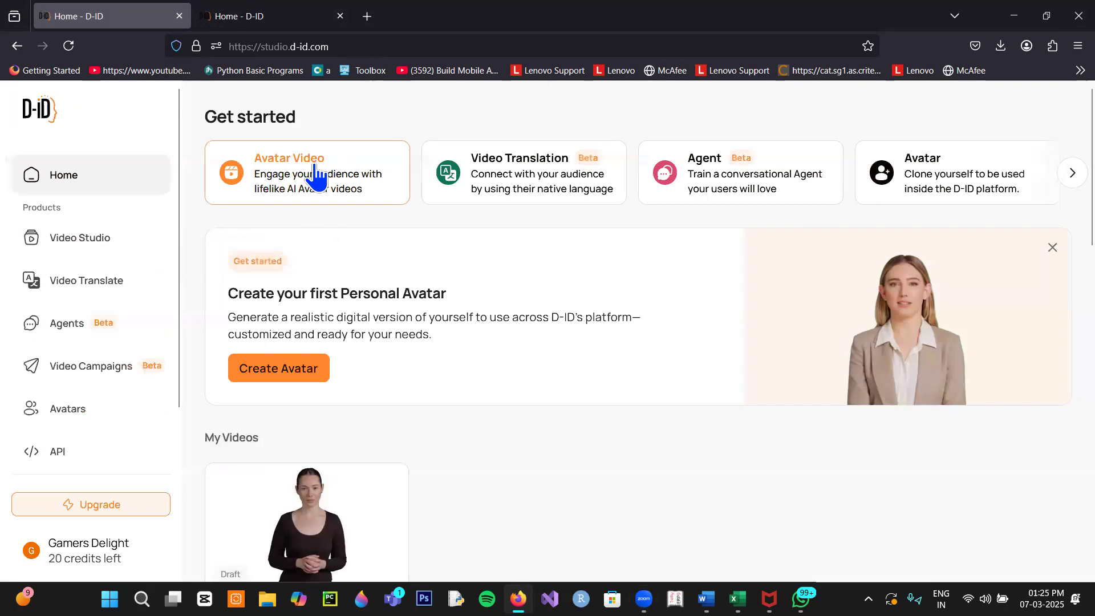
{"action": "left_click", "coordinate": [316, 177]}
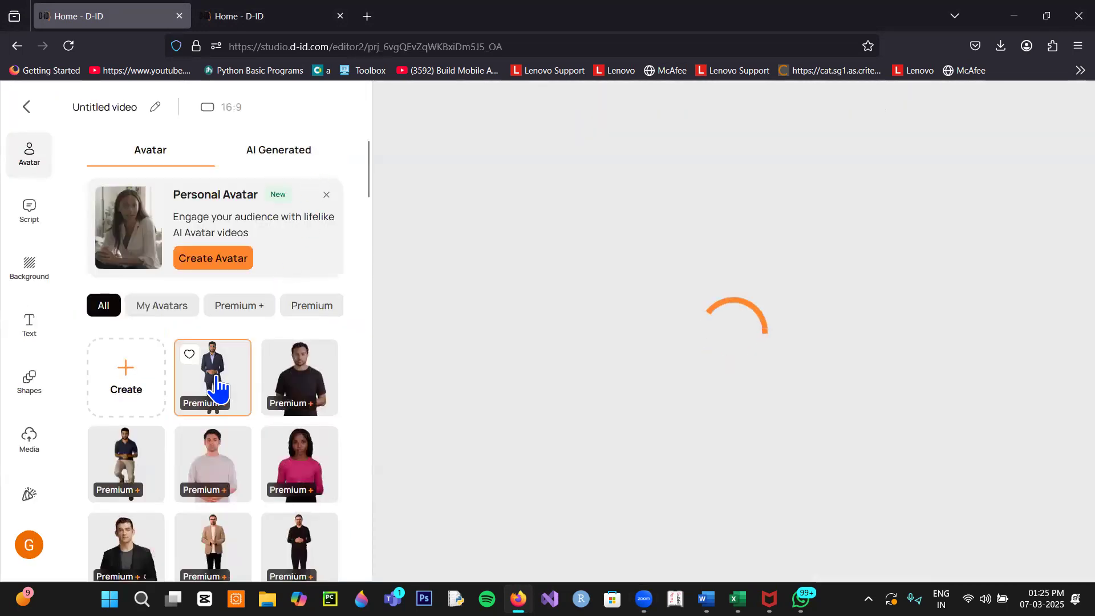
{"action": "left_click", "coordinate": [128, 389]}
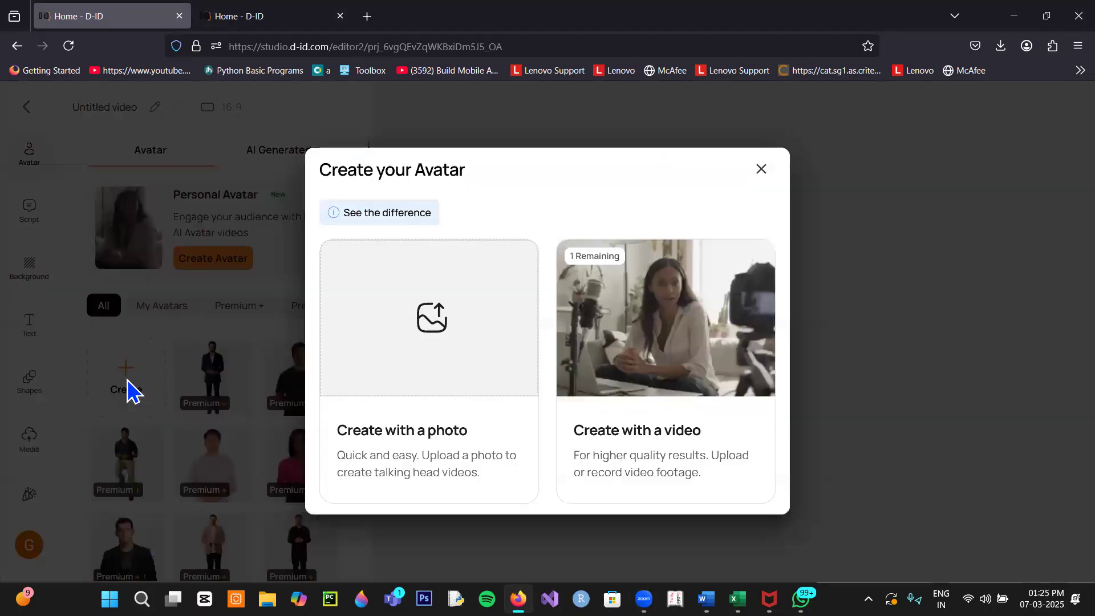
{"action": "left_click", "coordinate": [428, 342]}
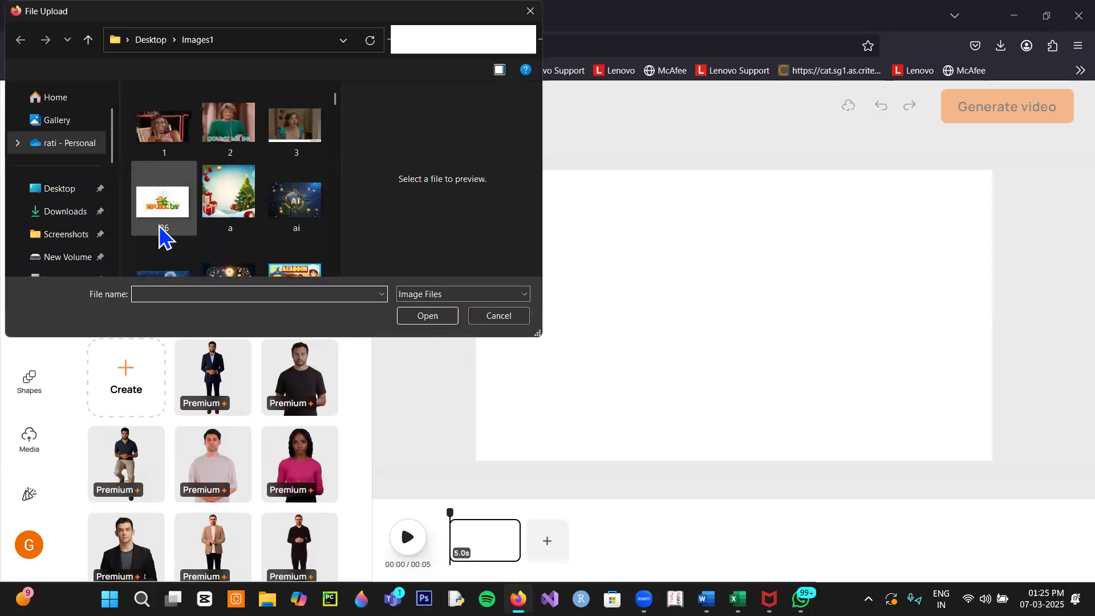
{"action": "scroll", "coordinate": [215, 220], "scroll_direction": "down", "scroll_amount": 5}
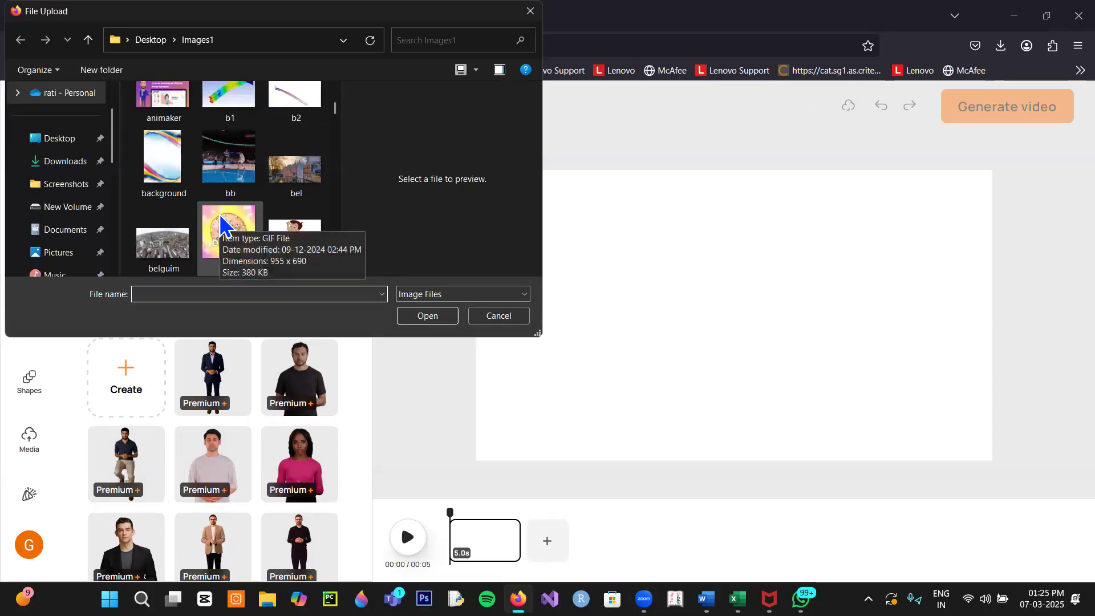
{"action": "scroll", "coordinate": [221, 223], "scroll_direction": "down", "scroll_amount": 3}
{"action": "left_click", "coordinate": [244, 251]}
{"action": "left_click", "coordinate": [404, 317]}
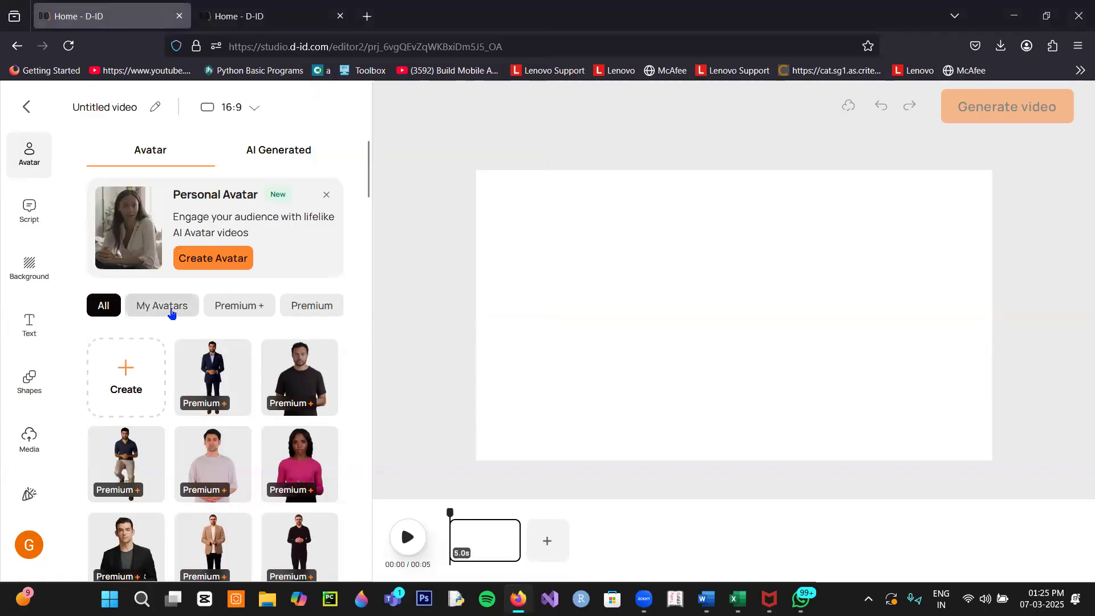
Browse the avatar library and add the Premium avatar of the blonde woman in the short-sleeved blue blouse to the scene.
{"action": "left_click", "coordinate": [172, 313]}
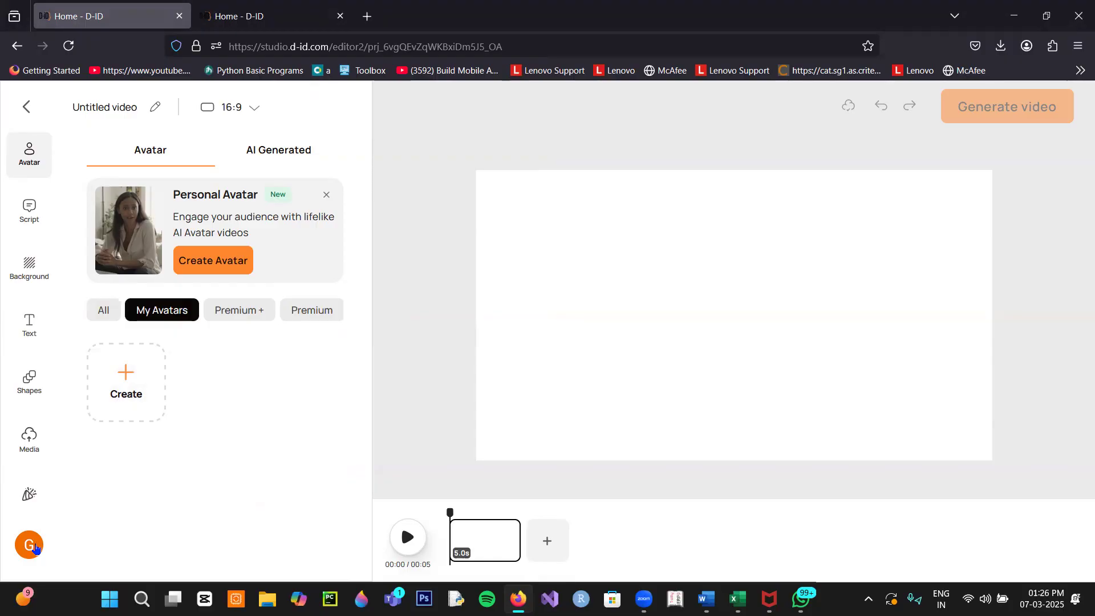
{"action": "left_click", "coordinate": [103, 313]}
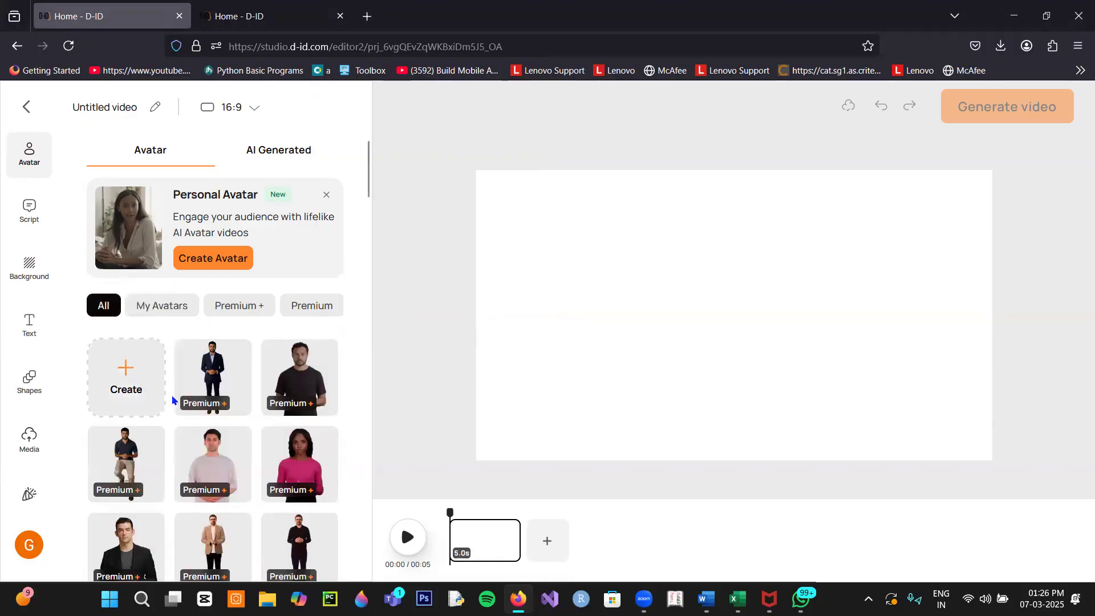
{"action": "scroll", "coordinate": [176, 411], "scroll_direction": "down", "scroll_amount": 4}
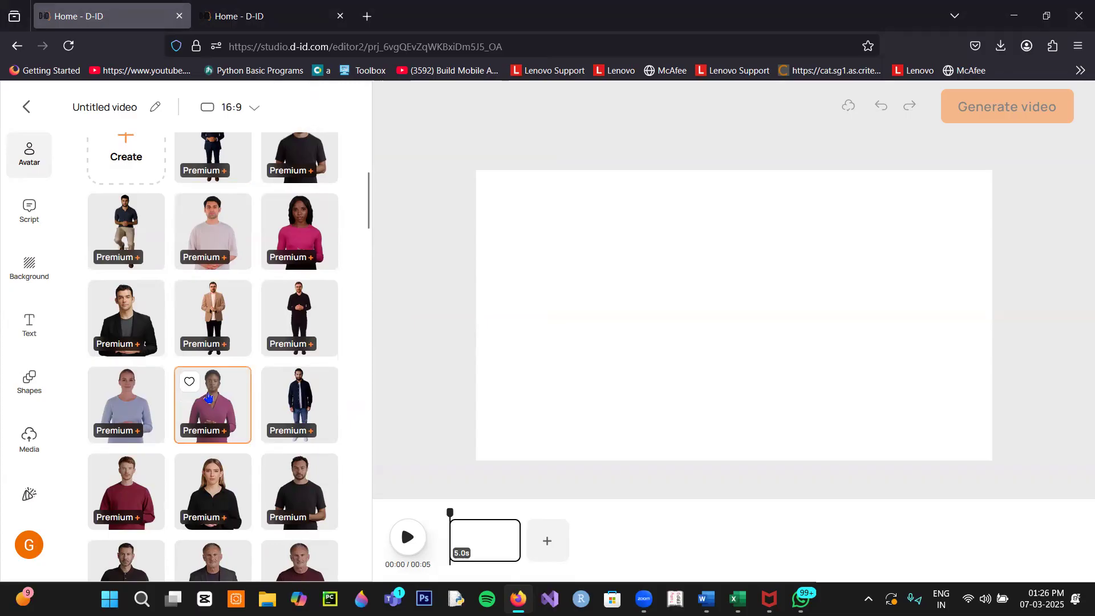
{"action": "scroll", "coordinate": [212, 401], "scroll_direction": "down", "scroll_amount": 2}
{"action": "scroll", "coordinate": [213, 451], "scroll_direction": "down", "scroll_amount": 5}
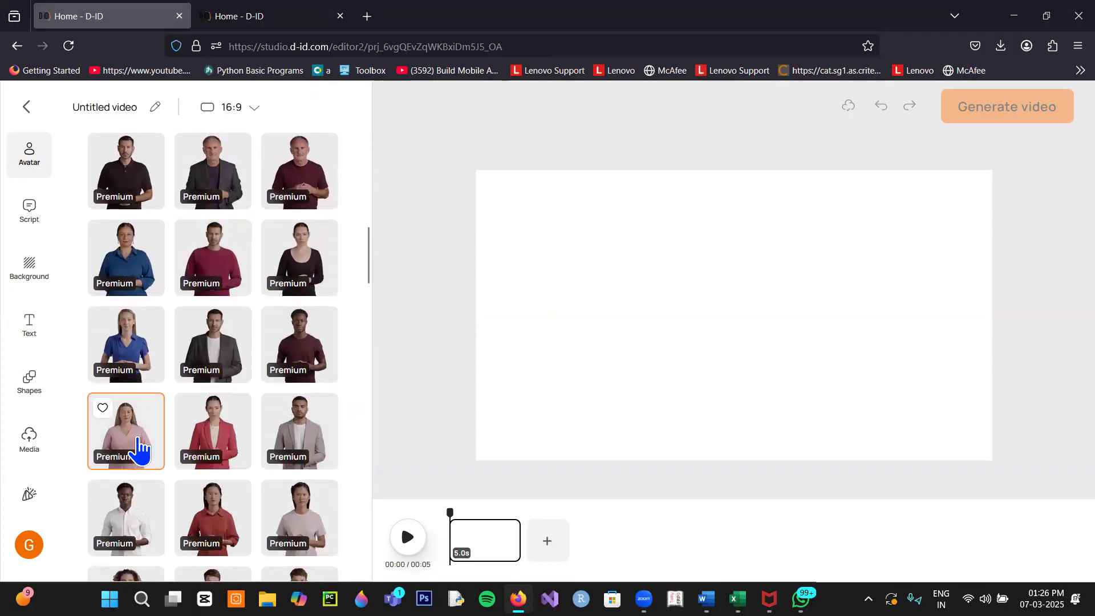
{"action": "left_click", "coordinate": [142, 358]}
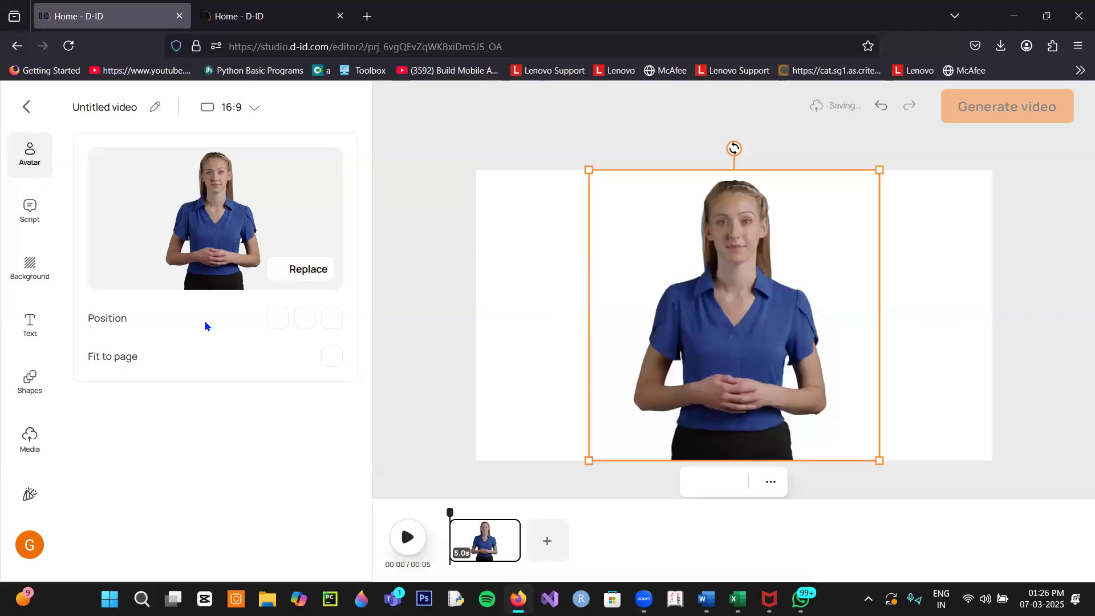
Try the avatar's preset left, center and right positions in the scene, ending with it centered.
{"action": "left_click", "coordinate": [285, 323]}
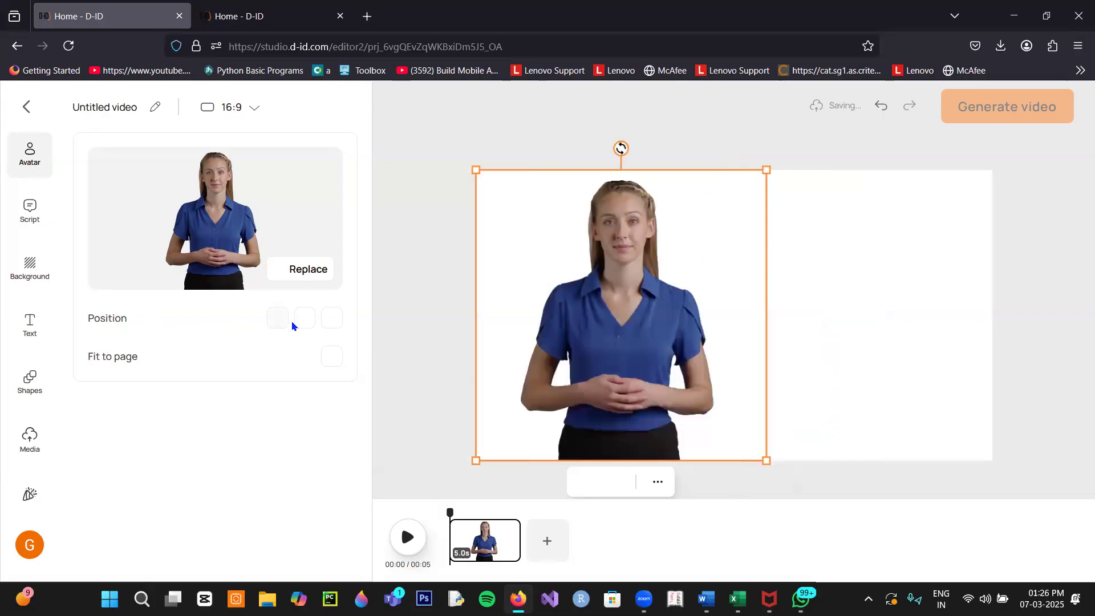
{"action": "left_click", "coordinate": [305, 319]}
{"action": "left_click", "coordinate": [332, 319]}
{"action": "left_click", "coordinate": [308, 321]}
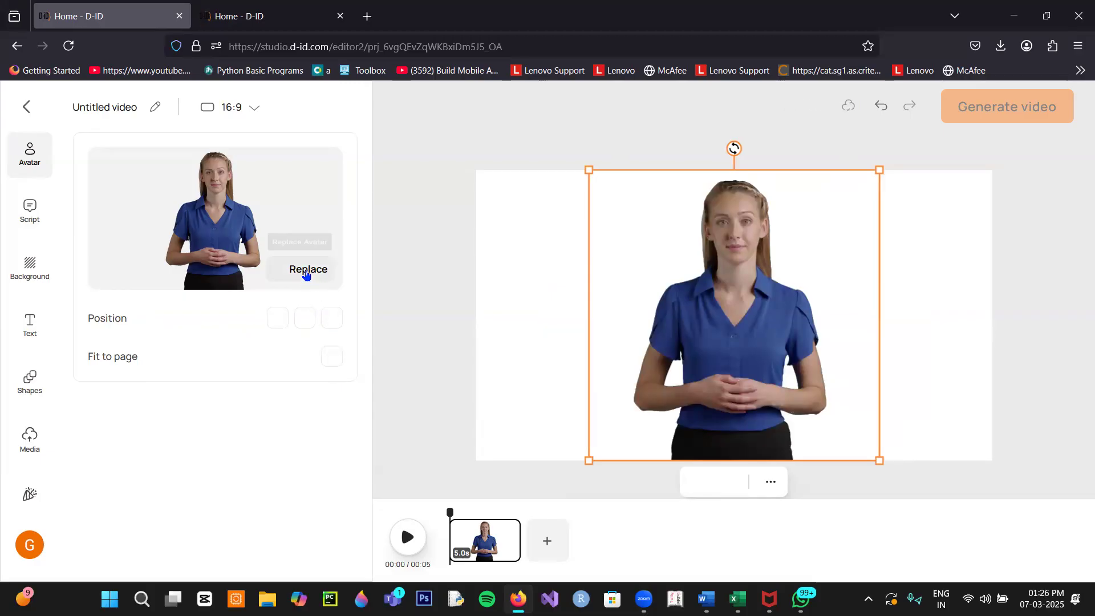
Change the video format to Instagram Reel (9:16).
{"action": "left_click", "coordinate": [253, 108]}
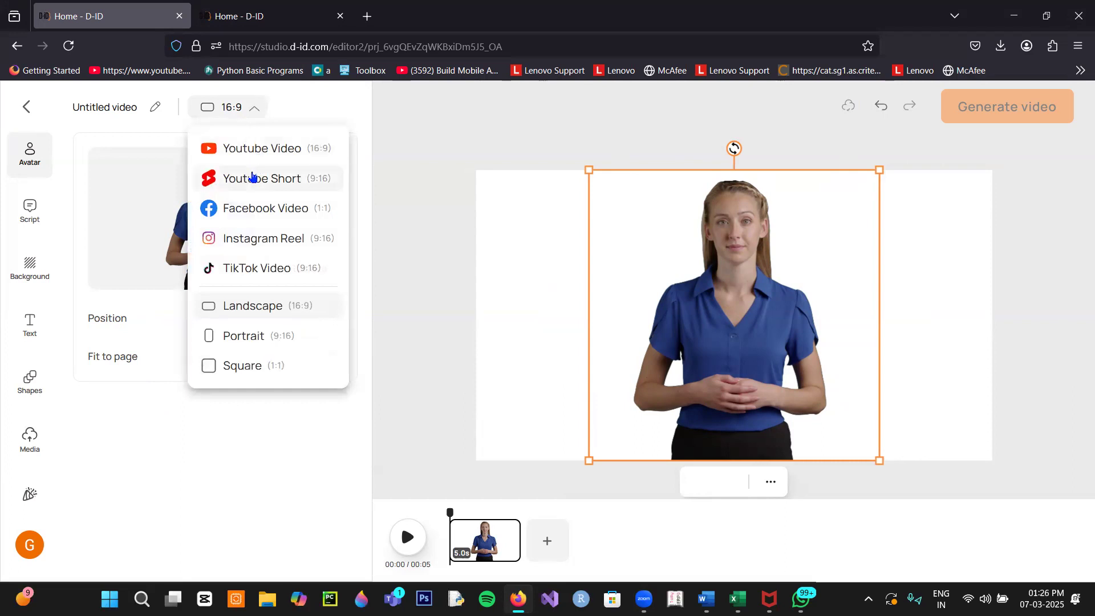
{"action": "left_click", "coordinate": [253, 239]}
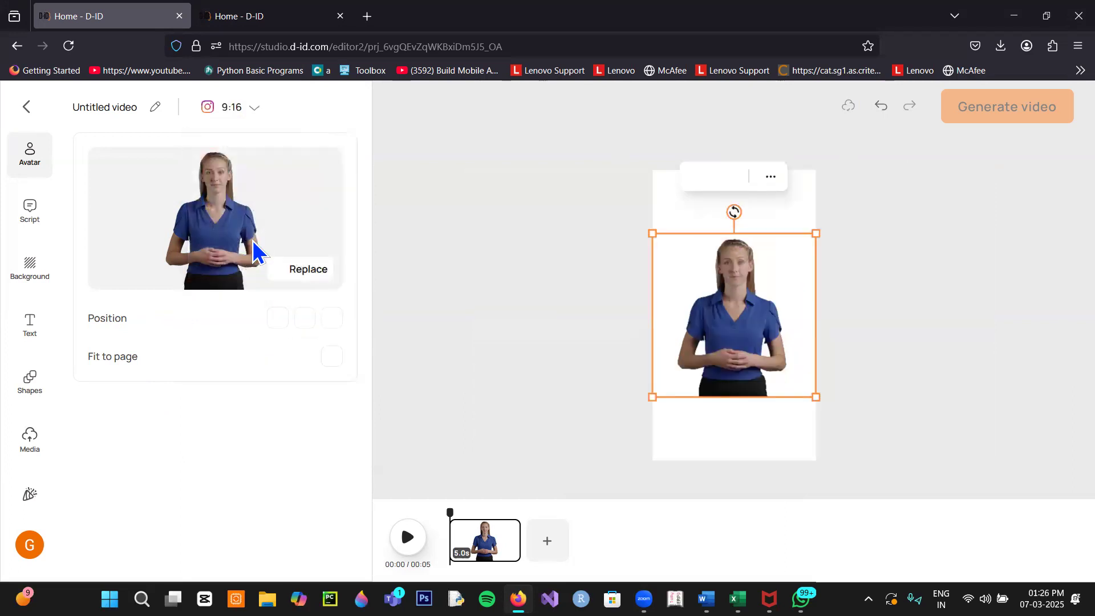
Enlarge the avatar to span the portrait frame, center it on the bottom edge, and try to play the scene.
{"action": "left_click_drag", "start_coordinate": [734, 295], "coordinate": [738, 321]}
{"action": "left_click_drag", "start_coordinate": [815, 253], "coordinate": [833, 166]}
{"action": "left_click_drag", "start_coordinate": [792, 330], "coordinate": [748, 286]}
{"action": "left_click_drag", "start_coordinate": [834, 389], "coordinate": [850, 420]}
{"action": "left_click_drag", "start_coordinate": [777, 420], "coordinate": [757, 426]}
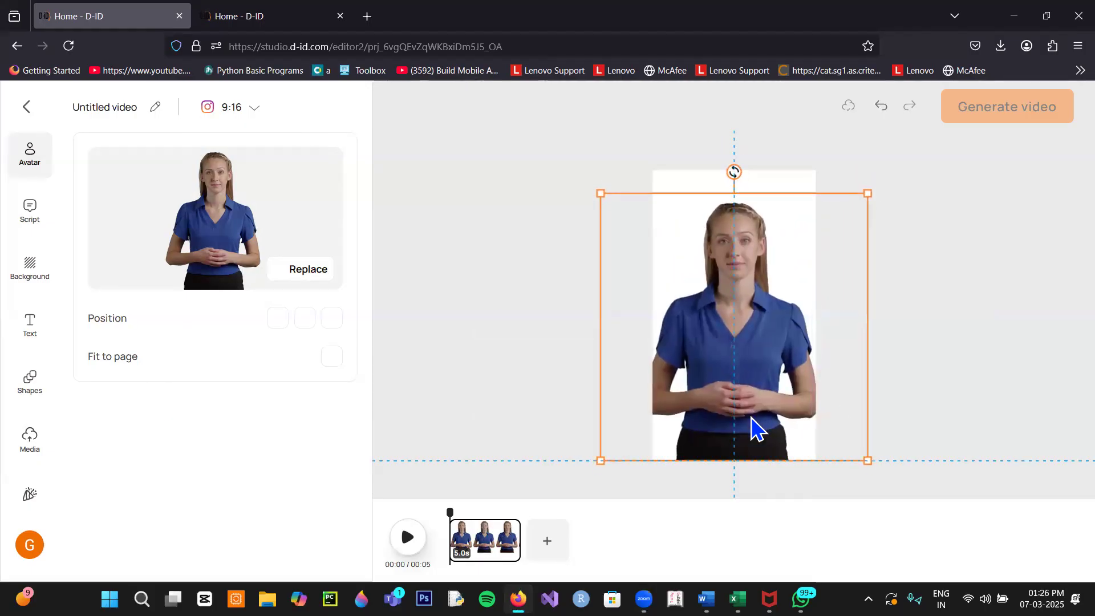
{"action": "left_click", "coordinate": [482, 413]}
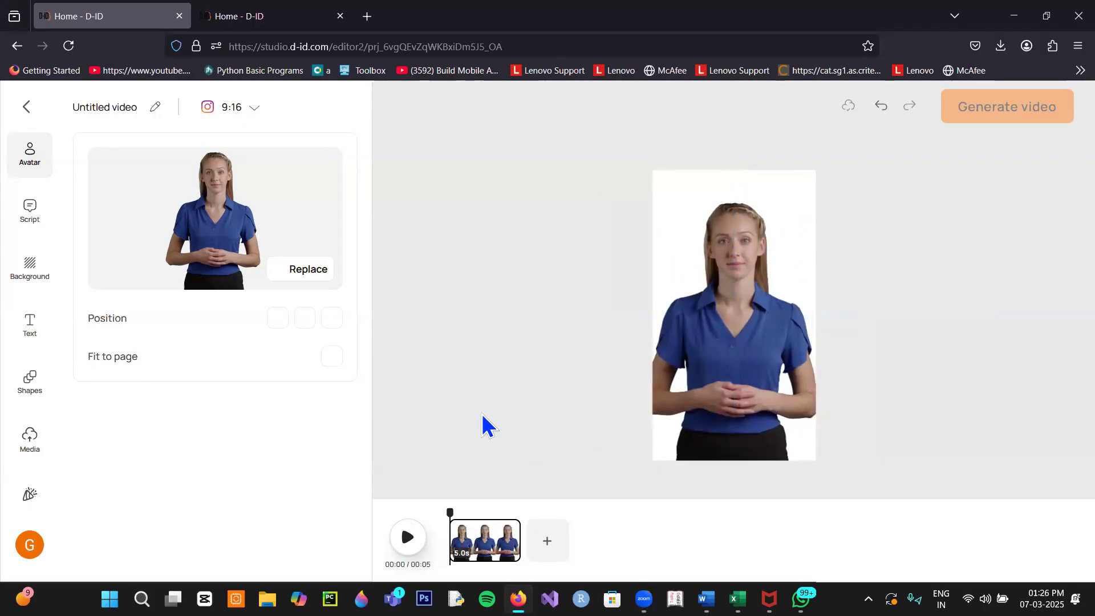
{"action": "left_click", "coordinate": [407, 543]}
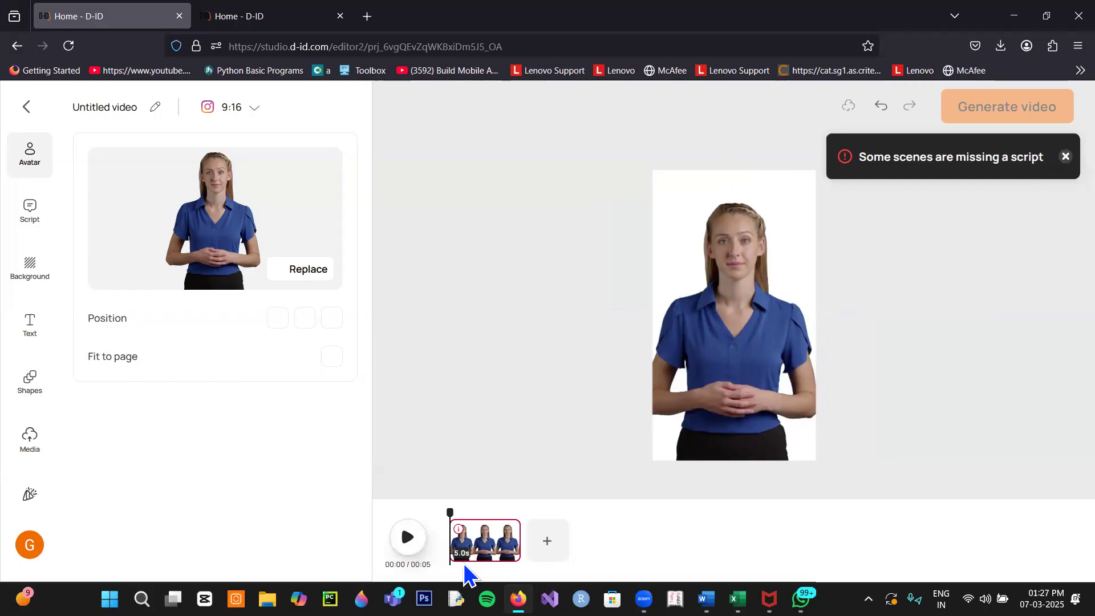
Add a headline reading "Welcome" and place it at the top of the frame above the avatar's head.
{"action": "left_click", "coordinate": [30, 323]}
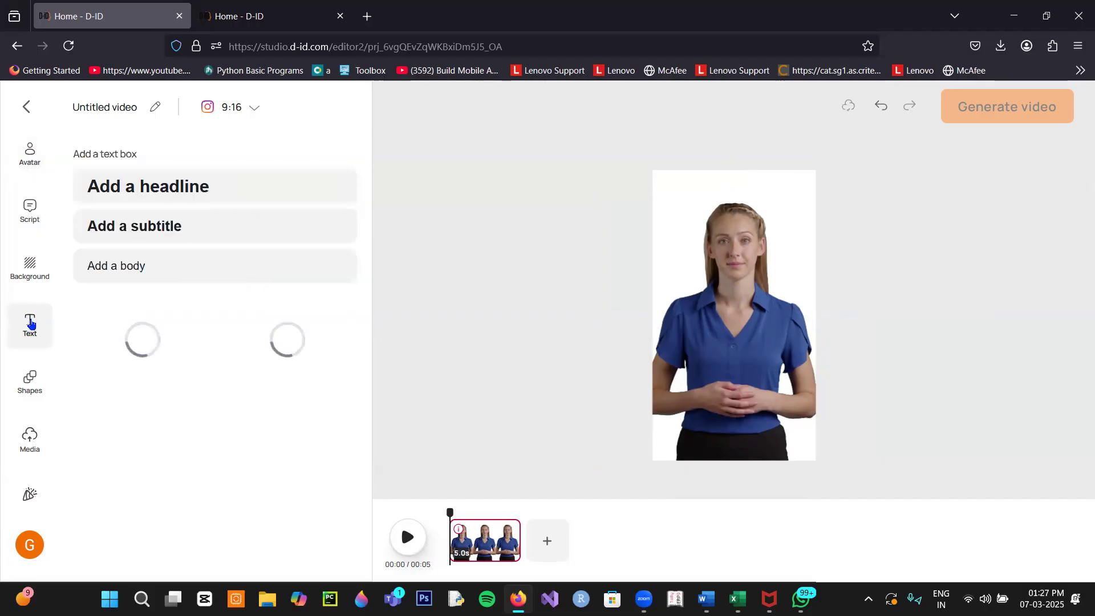
{"action": "left_click", "coordinate": [183, 200]}
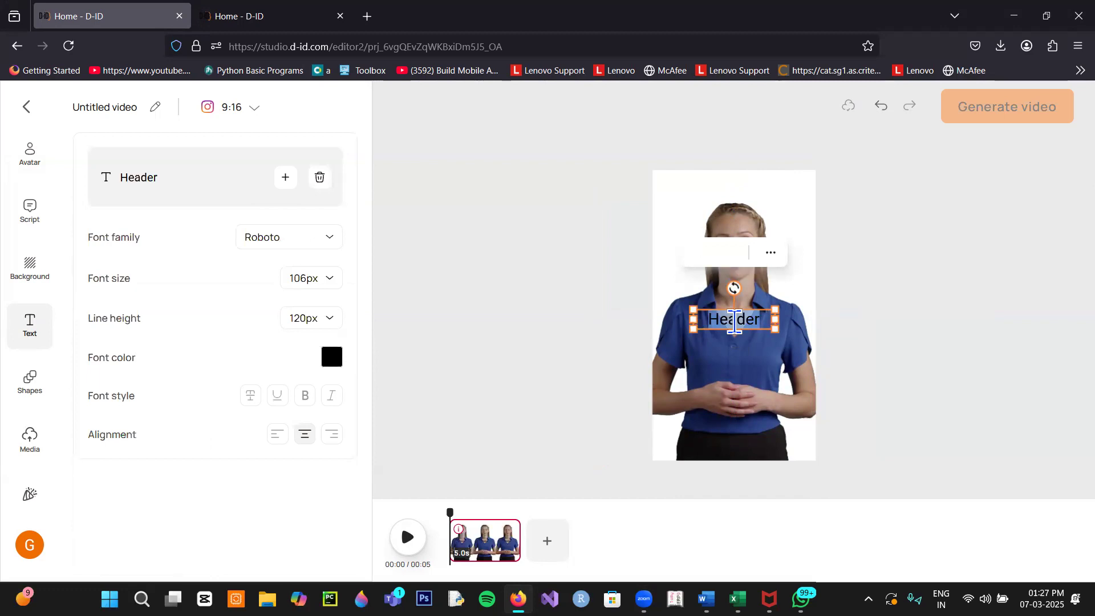
{"action": "type", "text": "Wel"}
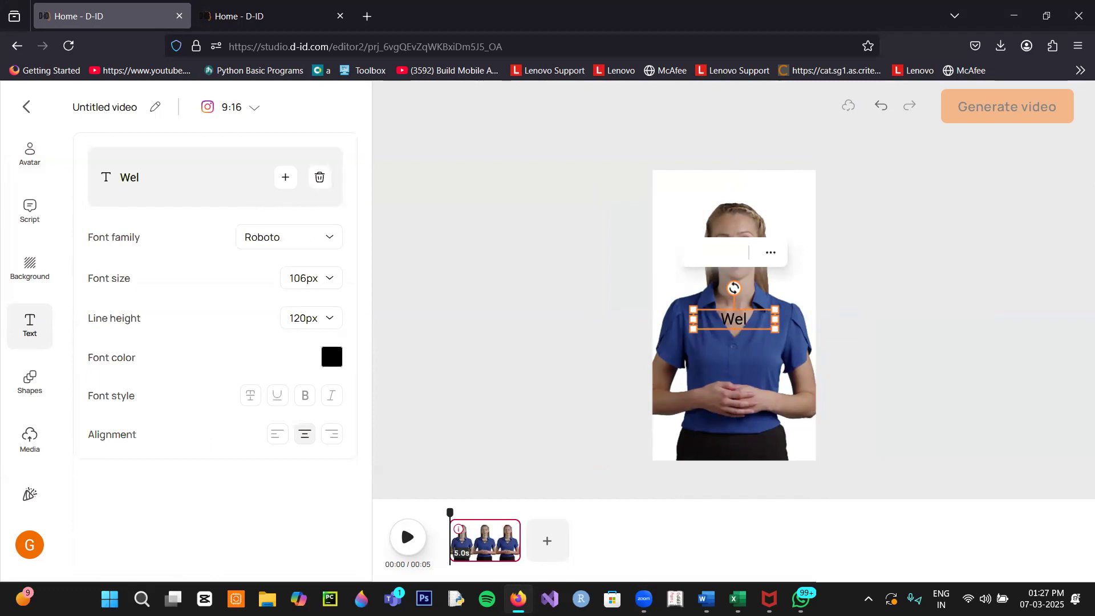
{"action": "type", "text": "come"}
{"action": "left_click", "coordinate": [953, 378]}
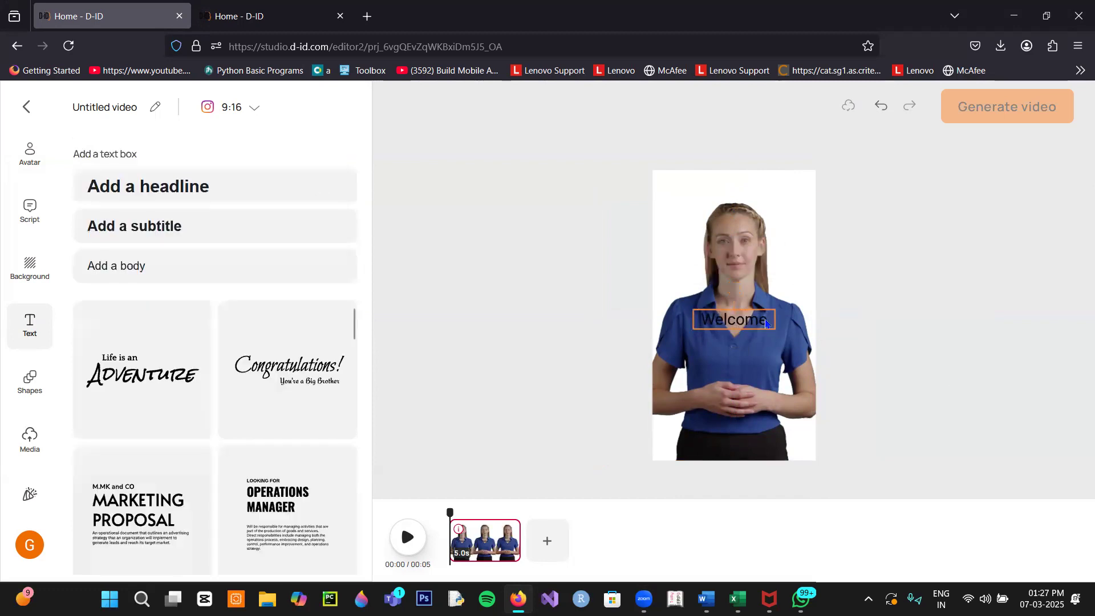
{"action": "left_click_drag", "start_coordinate": [762, 319], "coordinate": [759, 184]}
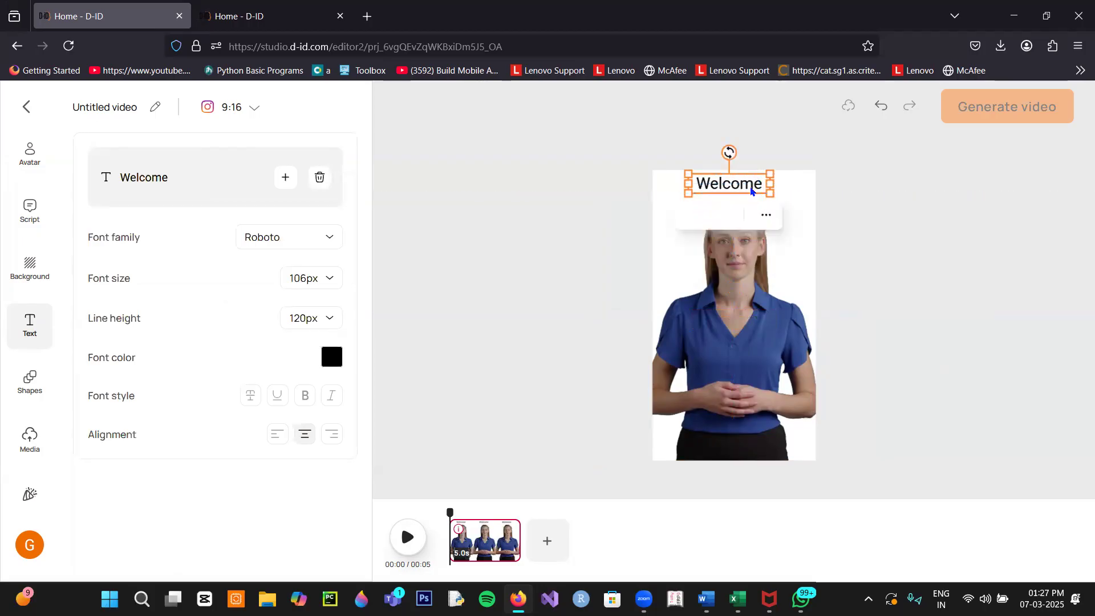
Set the "Welcome" headline's font color to red (ed2e2e).
{"action": "left_click", "coordinate": [332, 362]}
{"action": "left_click", "coordinate": [481, 344]}
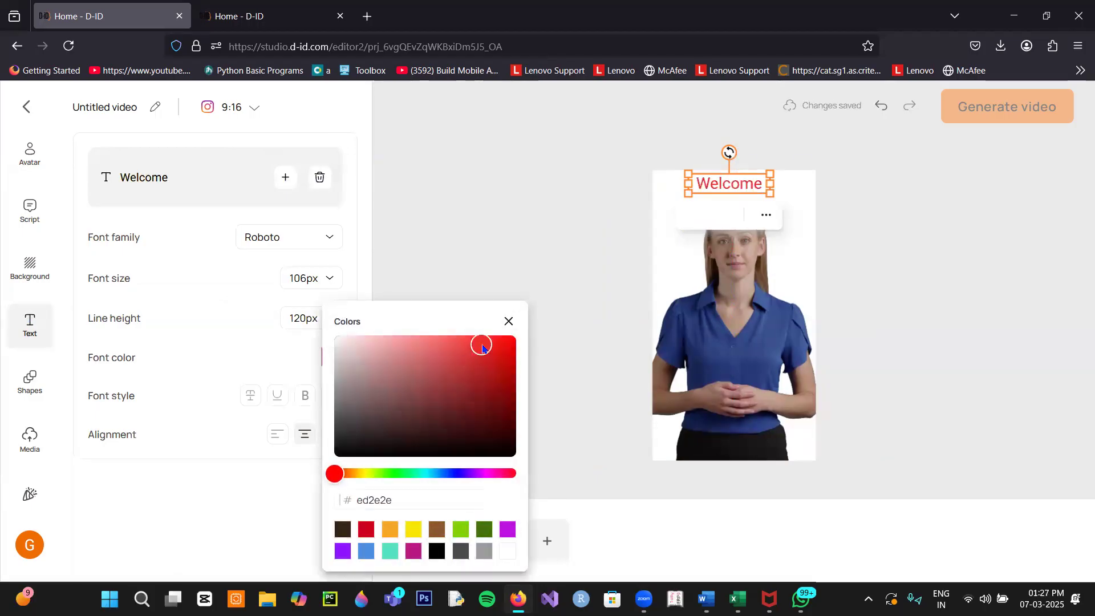
{"action": "left_click", "coordinate": [467, 244]}
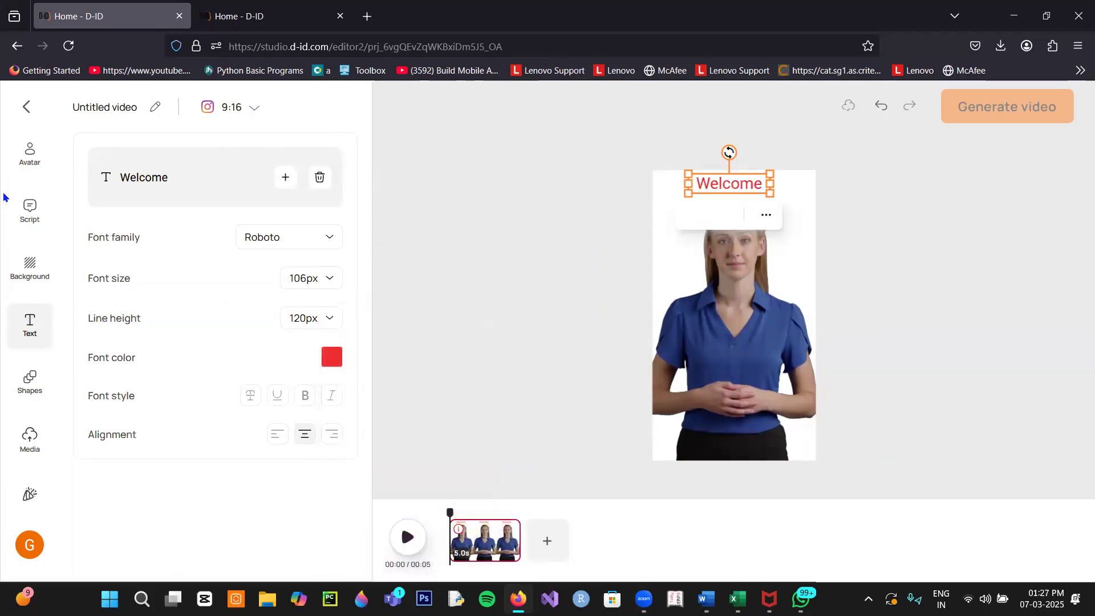
Filter the script's voice library by Female, Adult and Conversational for all languages, and try the voice cloning option.
{"action": "left_click", "coordinate": [36, 217]}
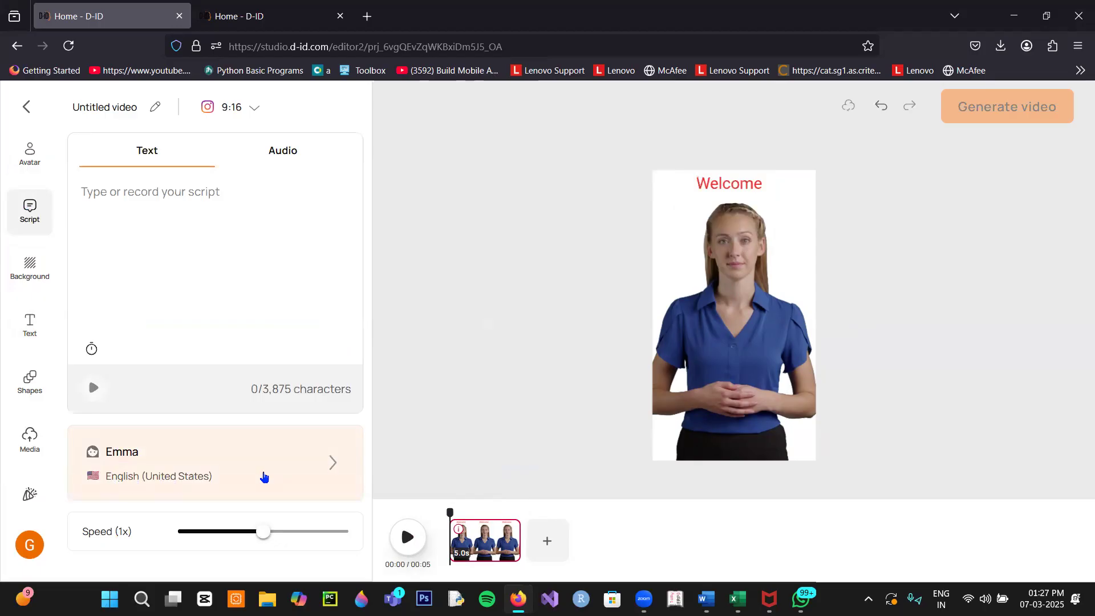
{"action": "left_click", "coordinate": [264, 476]}
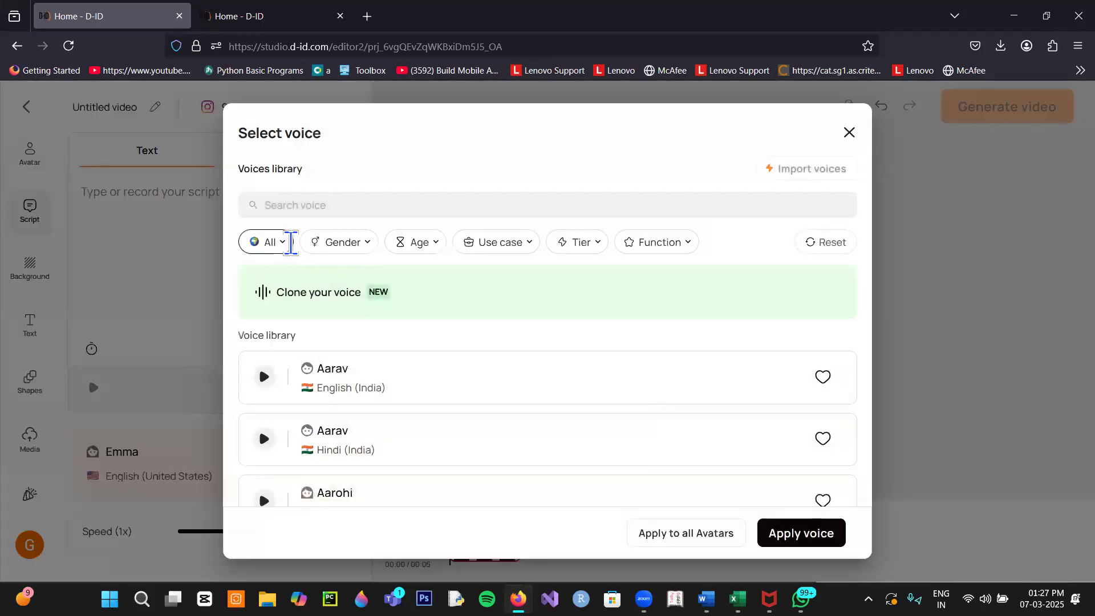
{"action": "left_click", "coordinate": [365, 246]}
{"action": "left_click", "coordinate": [344, 336]}
{"action": "left_click", "coordinate": [431, 242]}
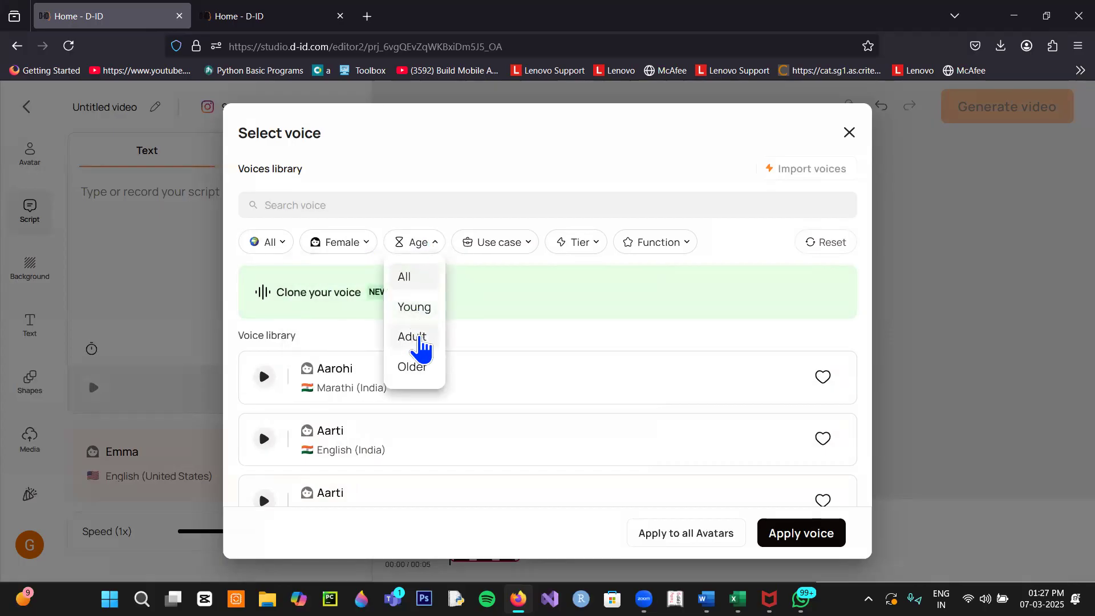
{"action": "left_click", "coordinate": [420, 342]}
{"action": "left_click", "coordinate": [495, 244]}
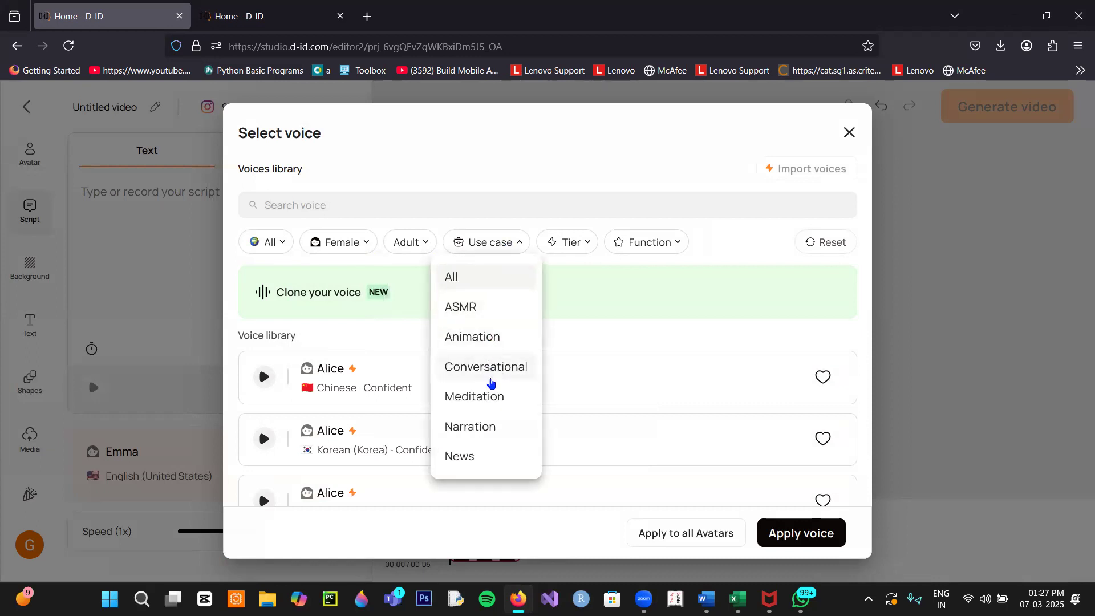
{"action": "left_click", "coordinate": [490, 373]}
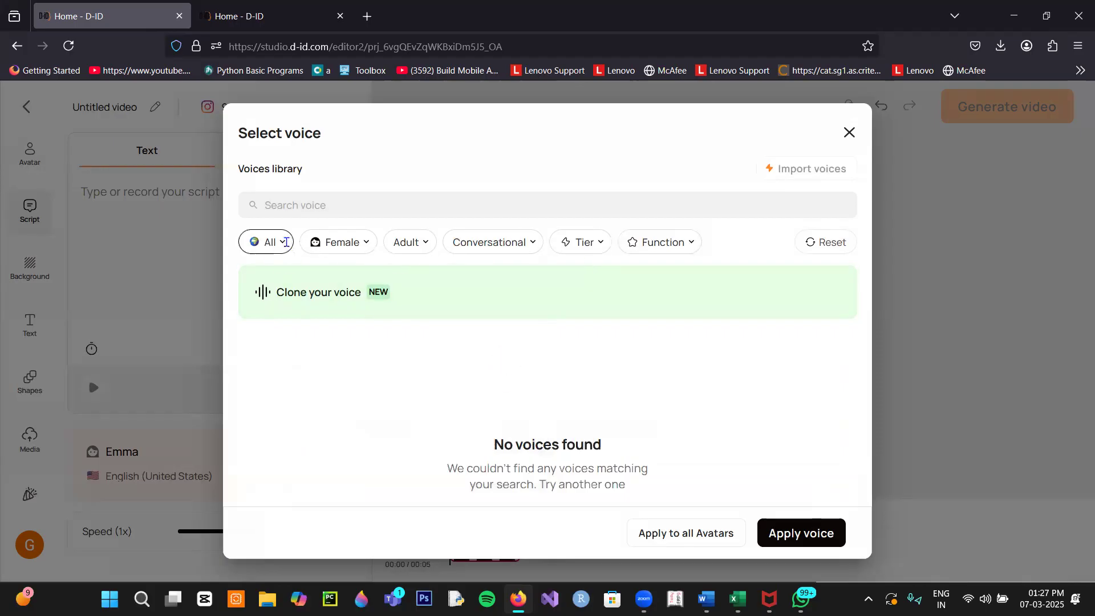
{"action": "left_click", "coordinate": [282, 245]}
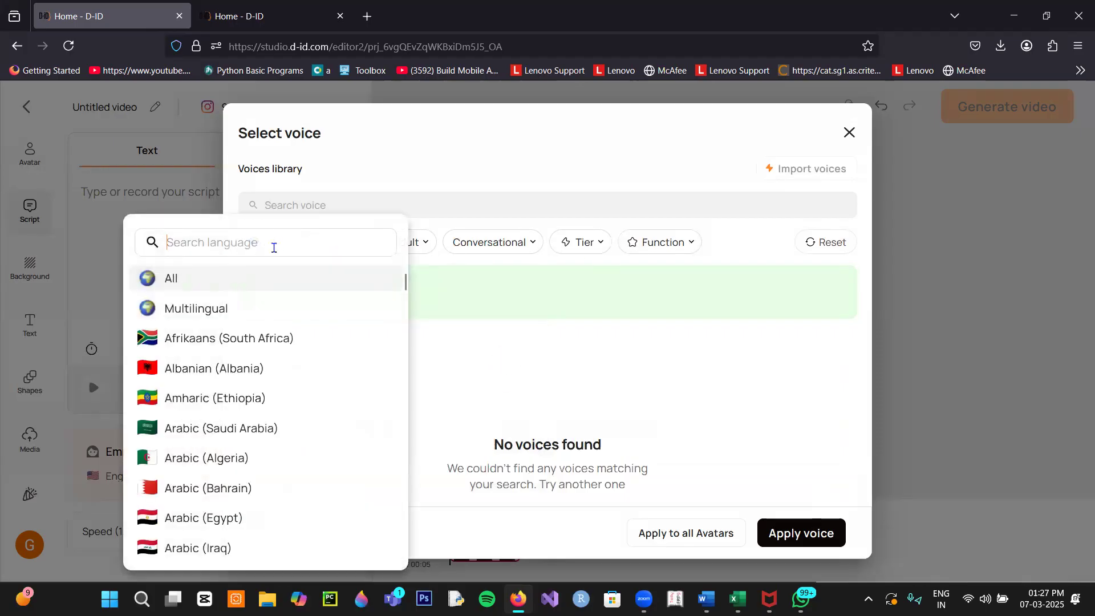
{"action": "left_click", "coordinate": [172, 283]}
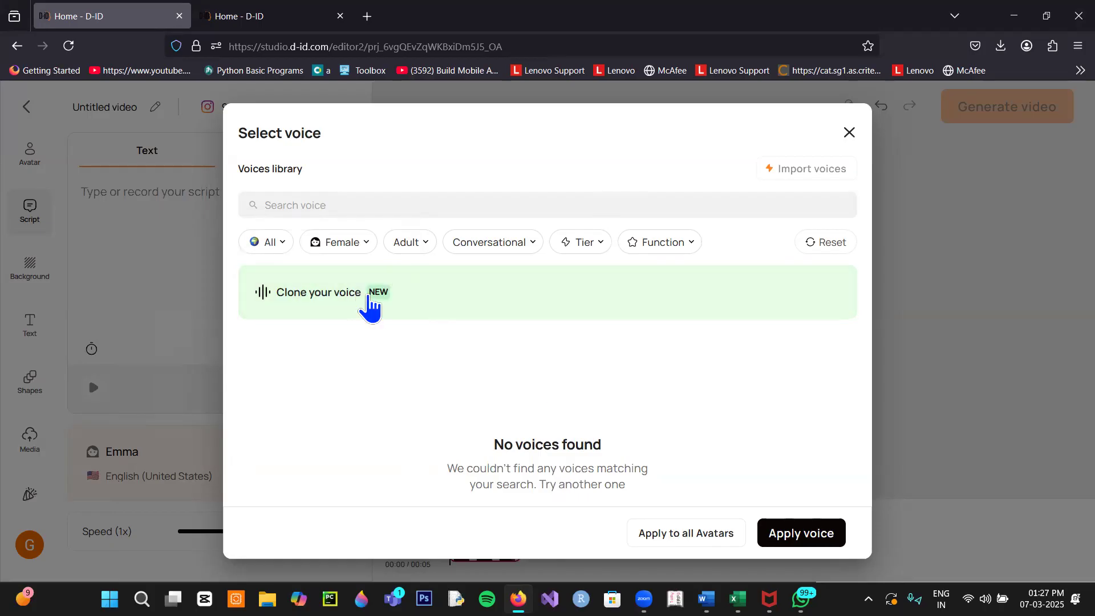
{"action": "left_click", "coordinate": [375, 306]}
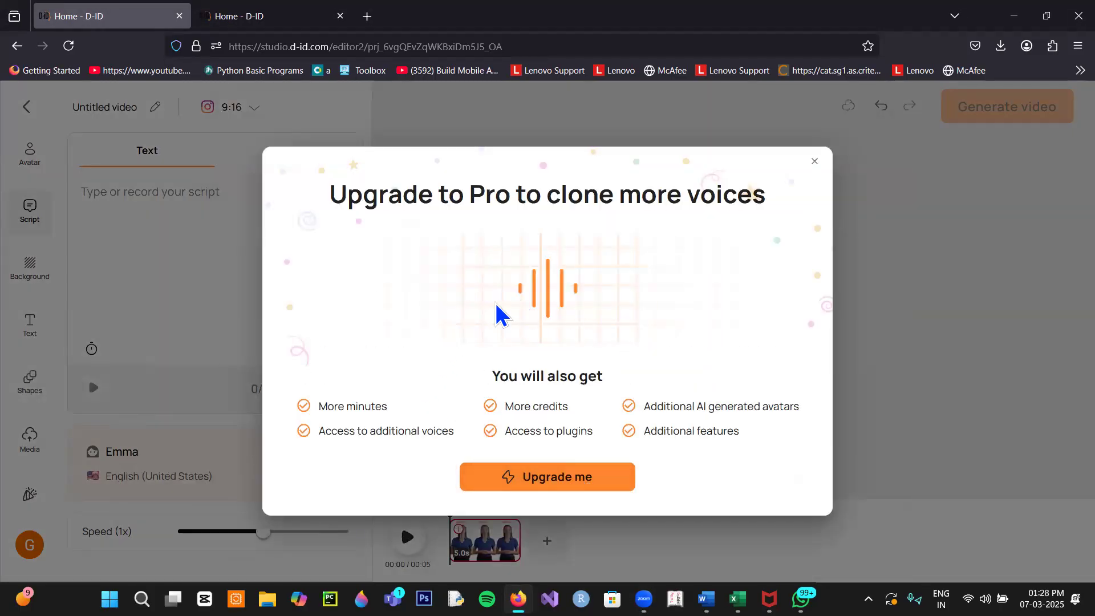
{"action": "left_click", "coordinate": [814, 162]}
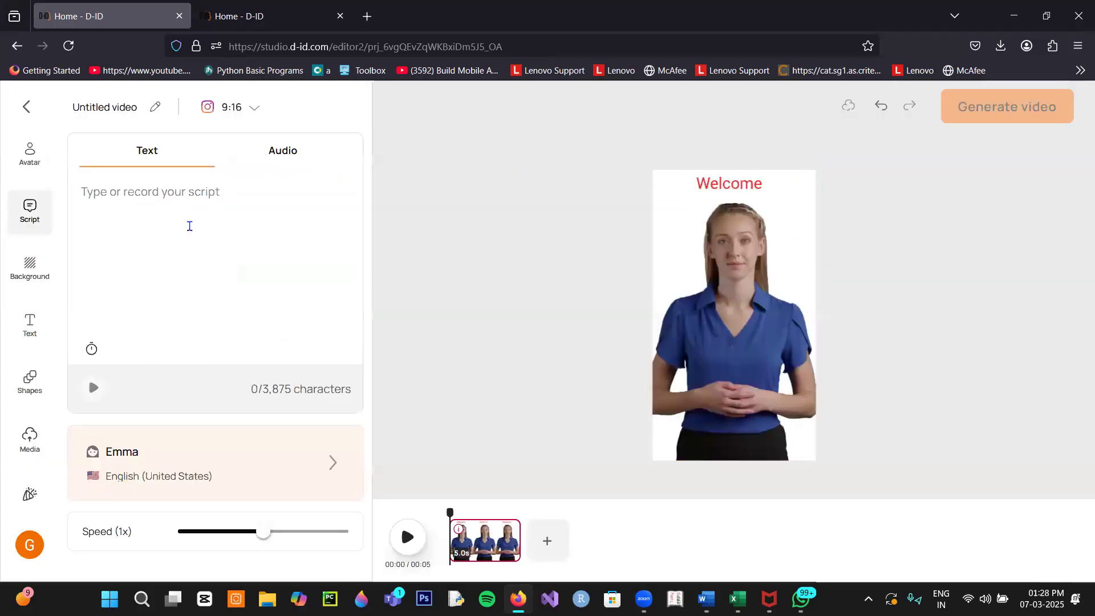
Enter the script "Hi , friends today i am going to tell you about Digital Marketing Tricks".
{"action": "left_click", "coordinate": [181, 214]}
{"action": "type", "text": "Hi"}
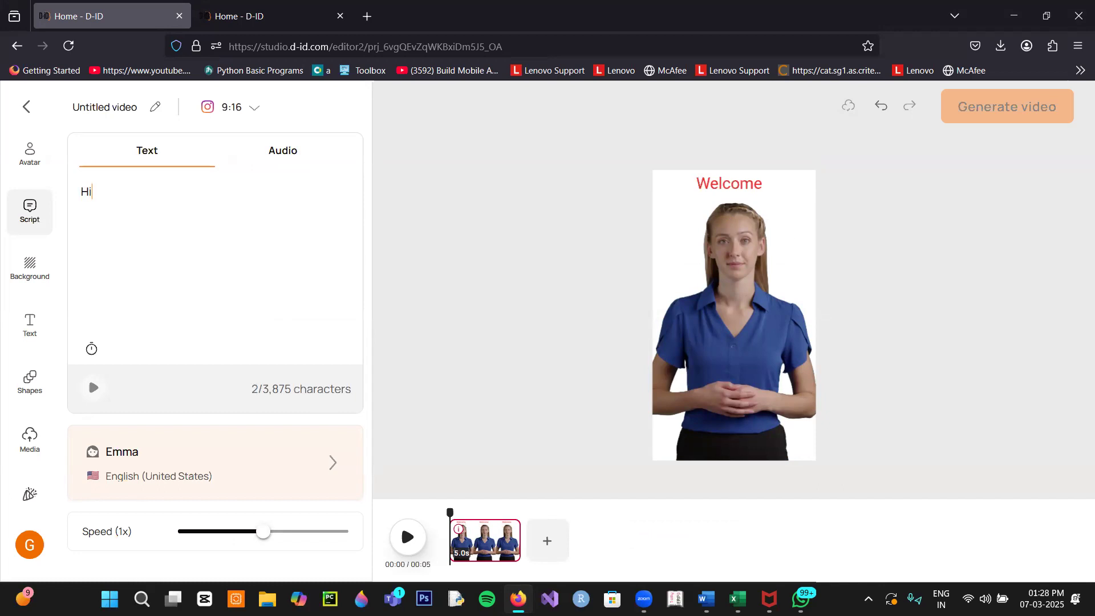
{"action": "type", "text": " , friends today i am go"}
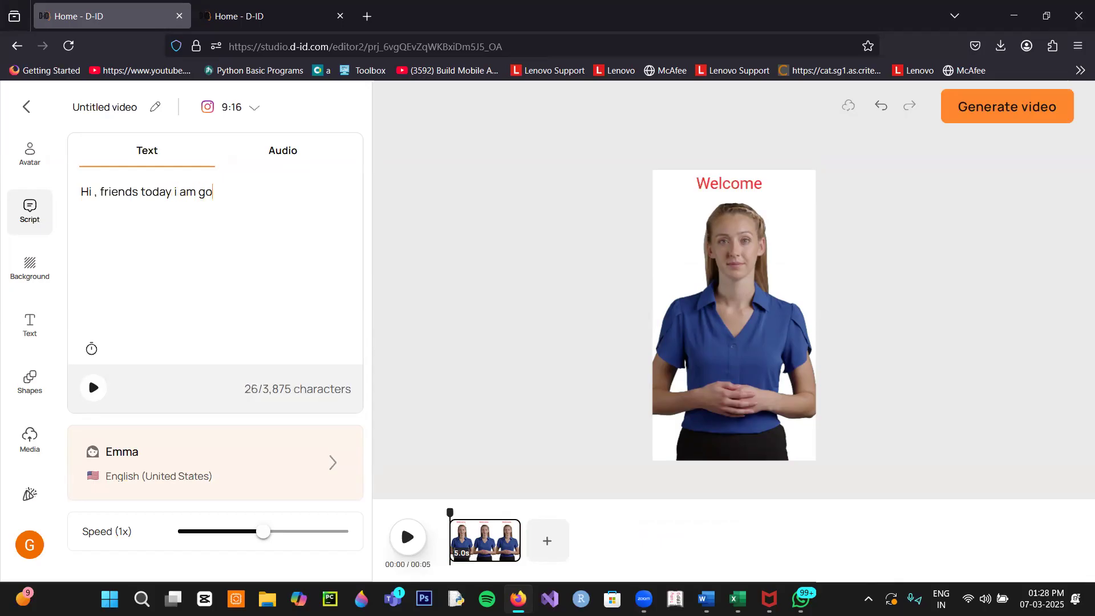
{"action": "type", "text": "ing to tell you g"}
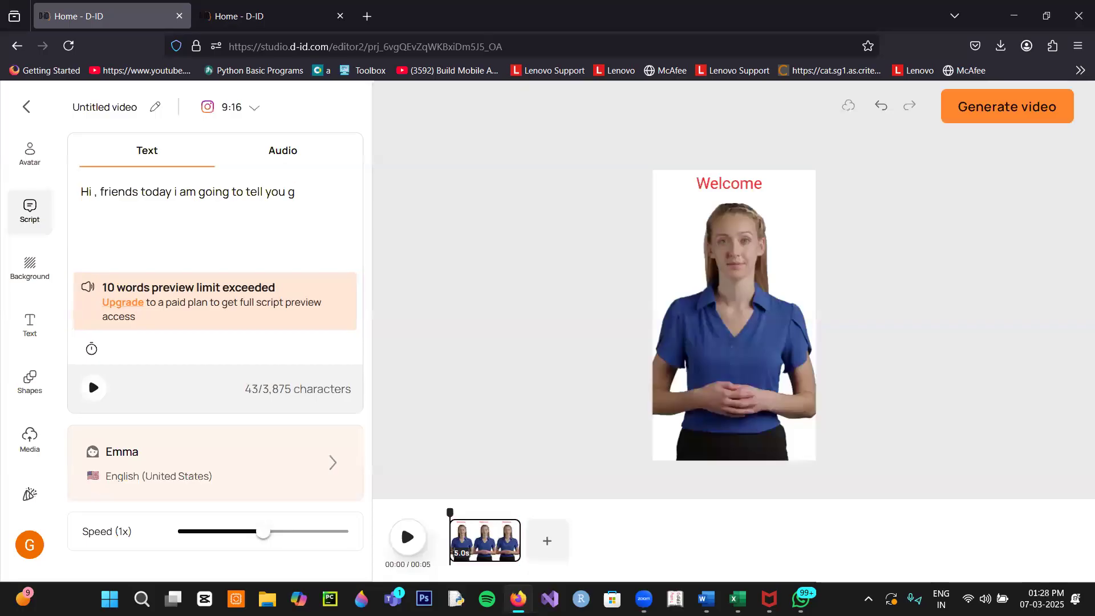
{"action": "key", "text": "BackSpace"}
{"action": "type", "text": "about Digital Marketing Tricks"}
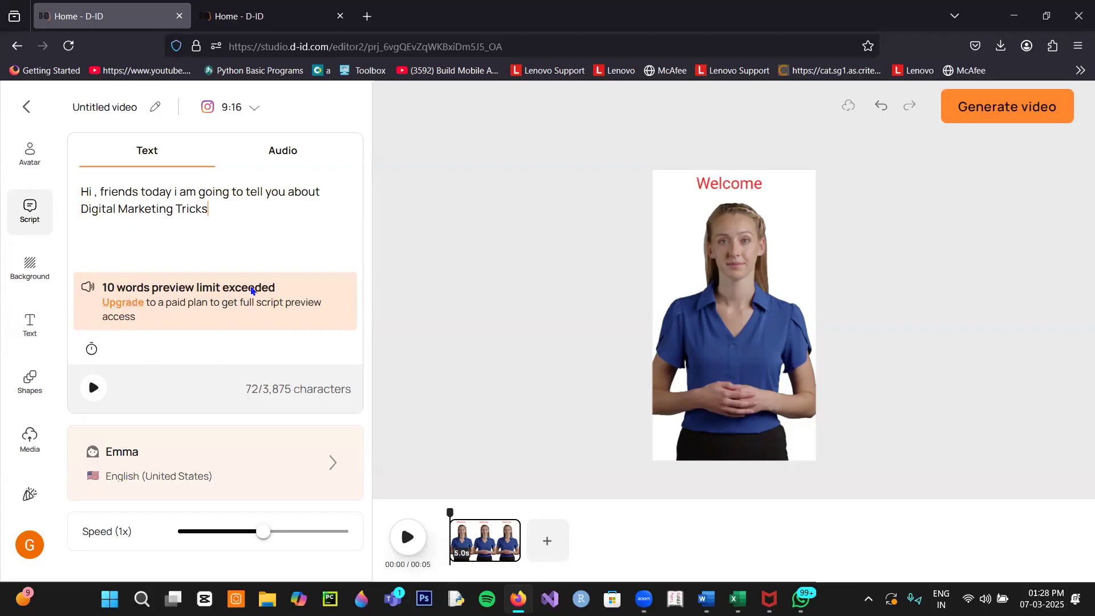
Delete the end of the script so that only "Hi , friends" is left.
{"action": "left_click", "coordinate": [211, 209]}
{"action": "key", "text": "BackSpace"}
{"action": "key", "text": "BackSpace"}
{"action": "key", "text": "BackSpace"}
{"action": "key", "text": "BackSpace"}
{"action": "key", "text": "BackSpace"}
{"action": "key", "text": "BackSpace"}
{"action": "key", "text": "BackSpace"}
{"action": "key", "text": "BackSpace"}
{"action": "key", "text": "BackSpace"}
{"action": "key", "text": "BackSpace"}
{"action": "key", "text": "BackSpace"}
{"action": "key", "text": "BackSpace"}
{"action": "key", "text": "BackSpace"}
{"action": "key", "text": "BackSpace"}
{"action": "key", "text": "BackSpace"}
{"action": "key", "text": "BackSpace"}
{"action": "key", "text": "BackSpace"}
{"action": "key", "text": "BackSpace"}
{"action": "key", "text": "BackSpace"}
{"action": "key", "text": "BackSpace"}
{"action": "key", "text": "BackSpace"}
{"action": "key", "text": "BackSpace"}
{"action": "key", "text": "BackSpace"}
{"action": "key", "text": "BackSpace"}
{"action": "key", "text": "BackSpace"}
{"action": "key", "text": "BackSpace"}
{"action": "key", "text": "BackSpace"}
{"action": "key", "text": "BackSpace"}
{"action": "key", "text": "BackSpace"}
{"action": "key", "text": "BackSpace"}
{"action": "key", "text": "BackSpace"}
{"action": "key", "text": "BackSpace"}
{"action": "key", "text": "BackSpace"}
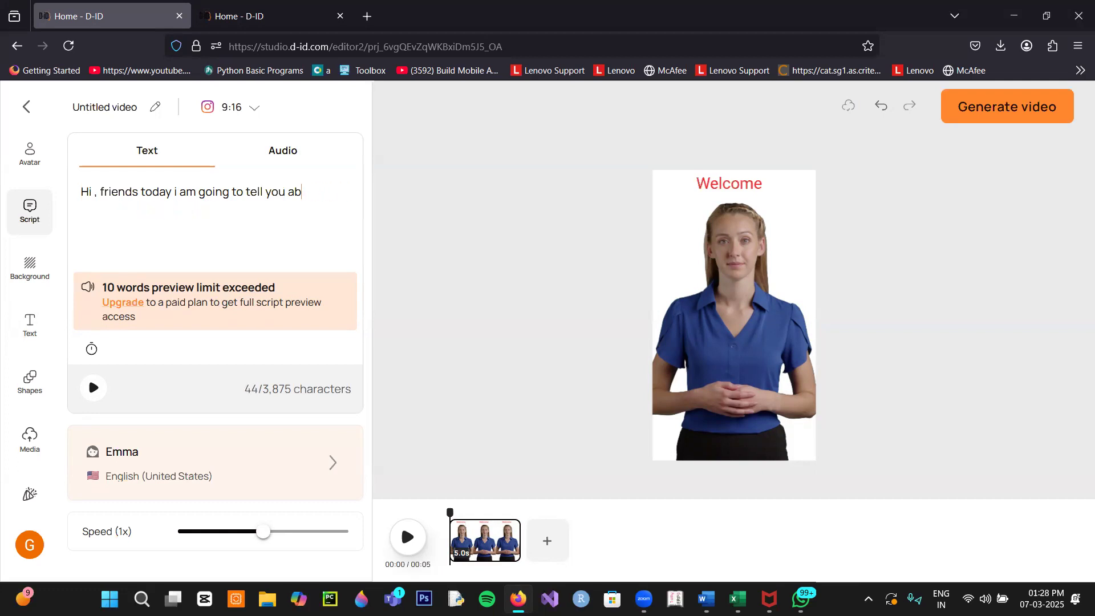
{"action": "key", "text": "BackSpace"}
{"action": "key", "text": "BackSpace"}
{"action": "key", "text": "BackSpace"}
{"action": "key", "text": "BackSpace"}
{"action": "key", "text": "BackSpace"}
{"action": "key", "text": "BackSpace"}
{"action": "key", "text": "BackSpace"}
{"action": "key", "text": "BackSpace"}
{"action": "key", "text": "BackSpace"}
{"action": "key", "text": "BackSpace"}
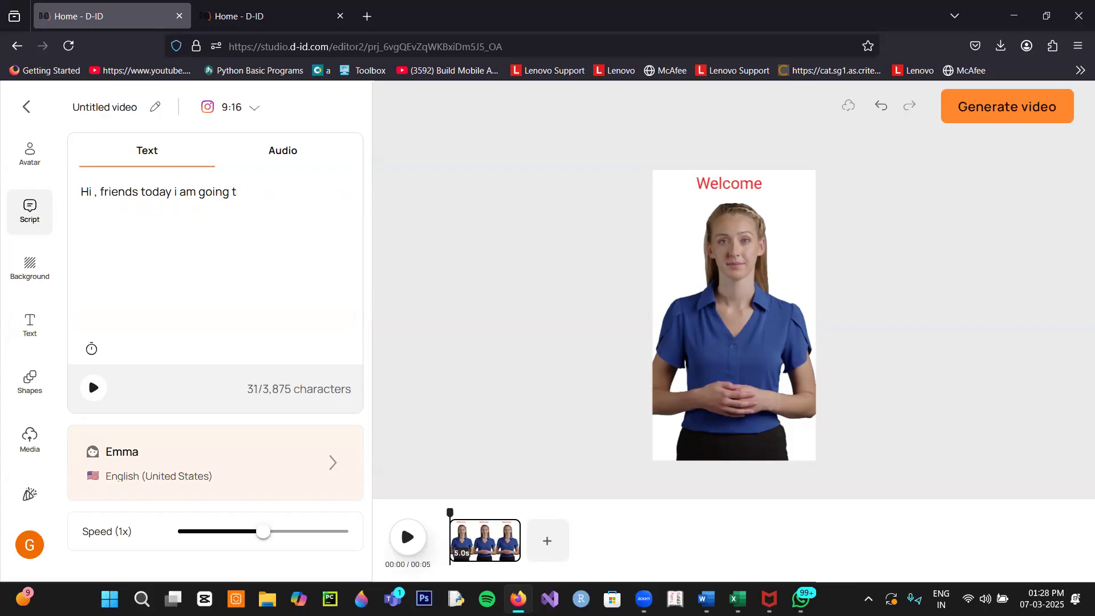
{"action": "key", "text": "BackSpace"}
{"action": "key", "text": "BackSpace"}
{"action": "key", "text": "BackSpace"}
{"action": "key", "text": "BackSpace"}
{"action": "key", "text": "BackSpace"}
{"action": "key", "text": "BackSpace"}
{"action": "key", "text": "BackSpace"}
{"action": "key", "text": "BackSpace"}
{"action": "key", "text": "BackSpace"}
{"action": "key", "text": "BackSpace"}
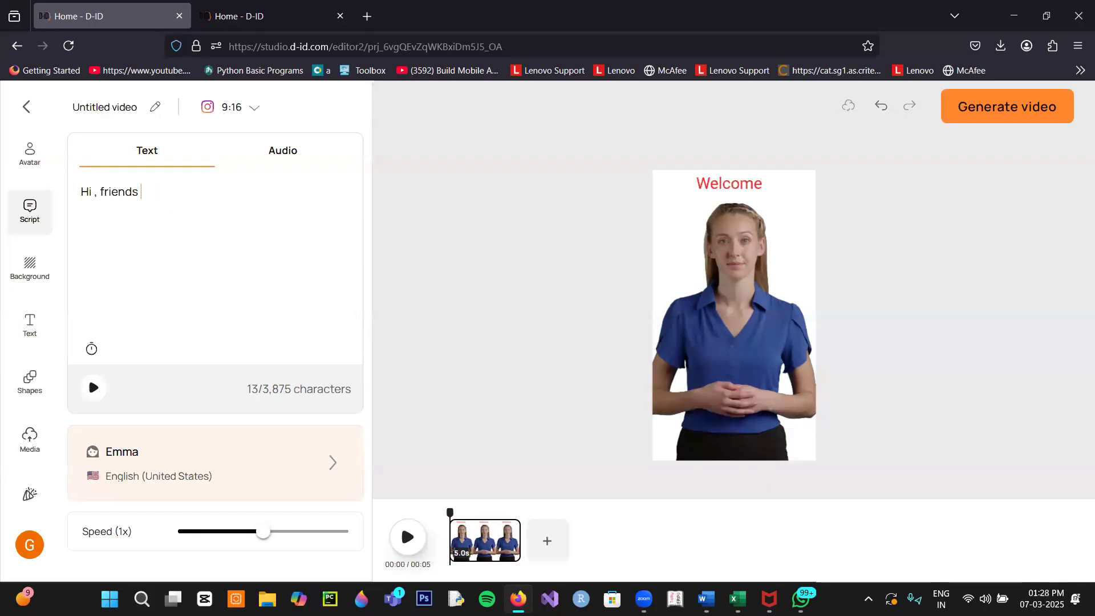
Shorten the script to "Hi friends" without the comma, and preview the spoken text and the scene.
{"action": "key", "text": "BackSpace"}
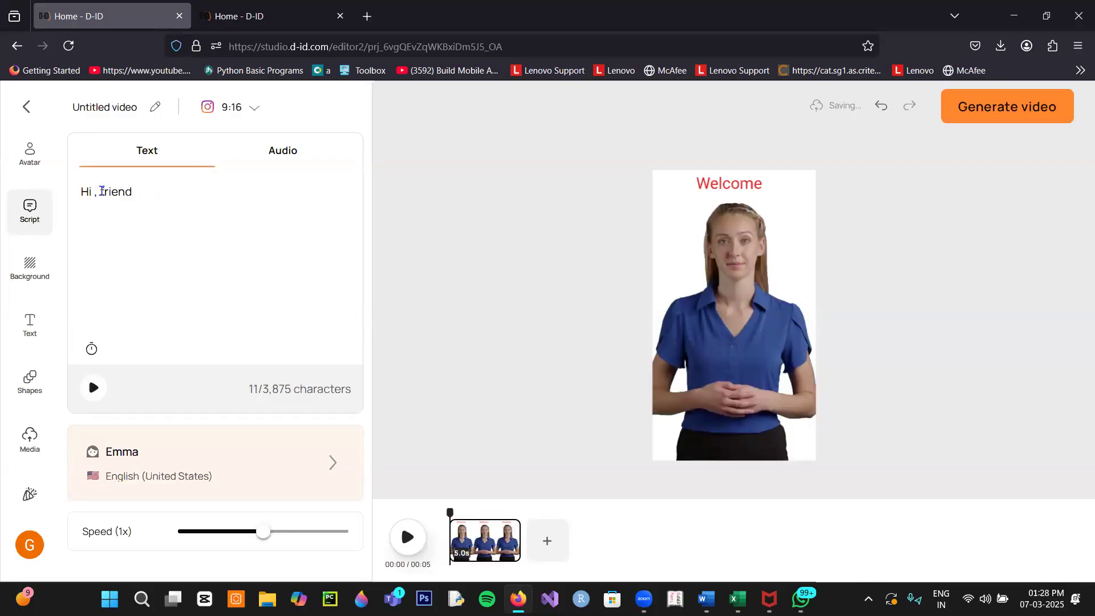
{"action": "left_click", "coordinate": [98, 192]}
{"action": "key", "text": "BackSpace"}
{"action": "key", "text": "BackSpace"}
{"action": "left_click", "coordinate": [140, 210]}
{"action": "type", "text": "s"}
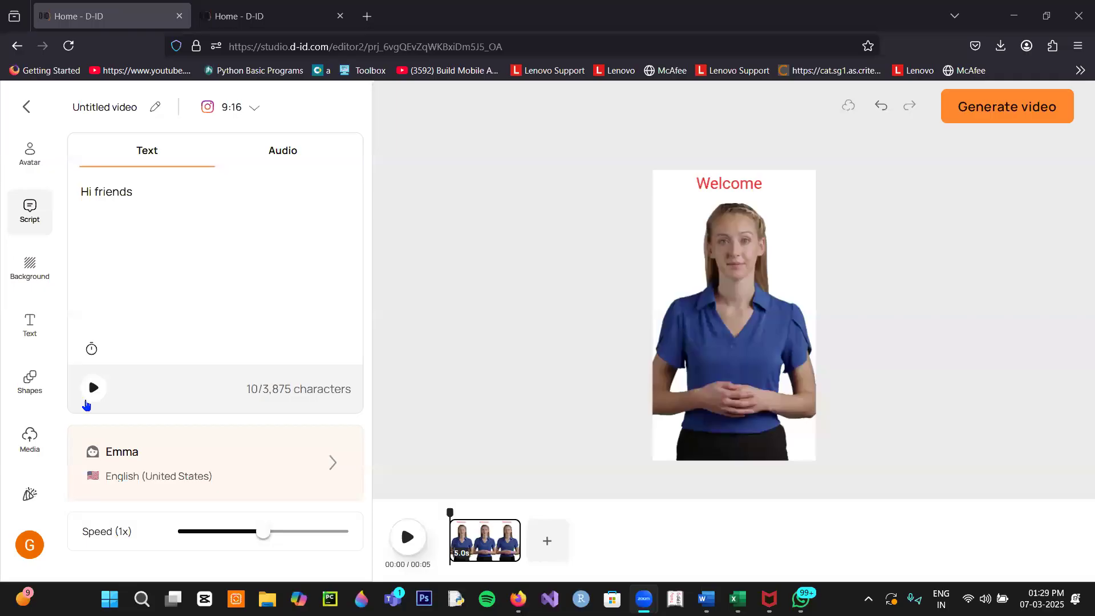
{"action": "left_click", "coordinate": [93, 388]}
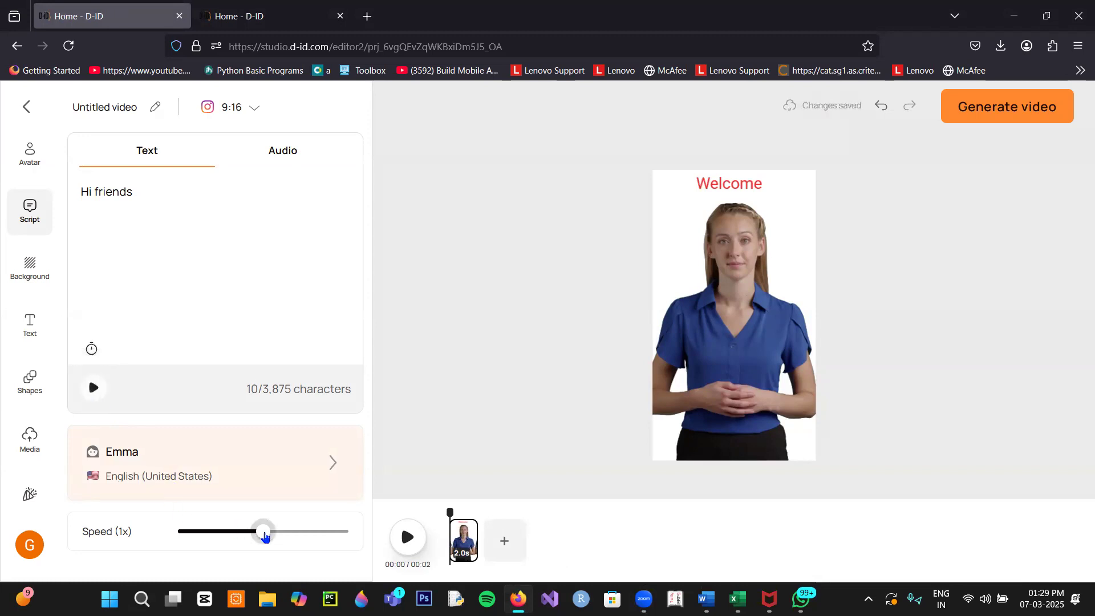
{"action": "left_click", "coordinate": [408, 545]}
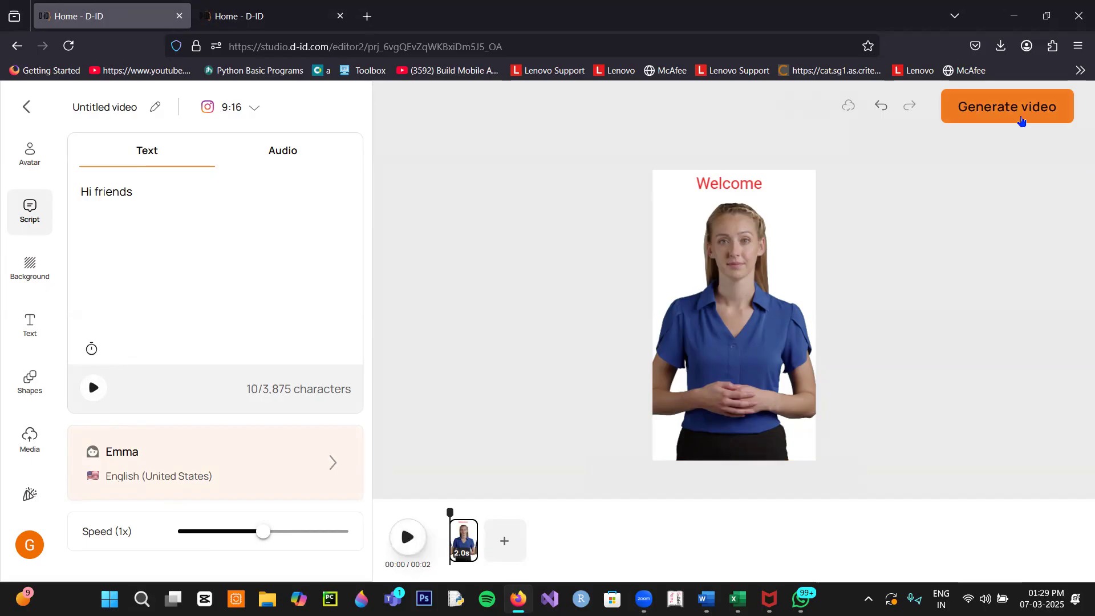
Switch the script to audio and upload the file mp3-output-ttsfree(dot)com(14) from the Downloads folder, searching for "mp3".
{"action": "left_click", "coordinate": [283, 154]}
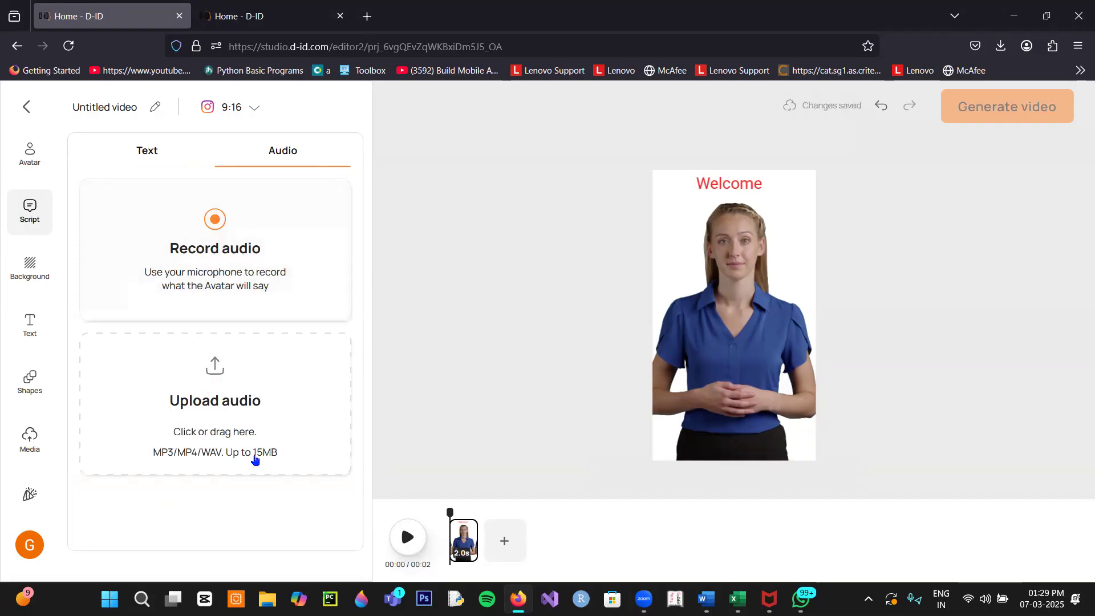
{"action": "left_click", "coordinate": [224, 381]}
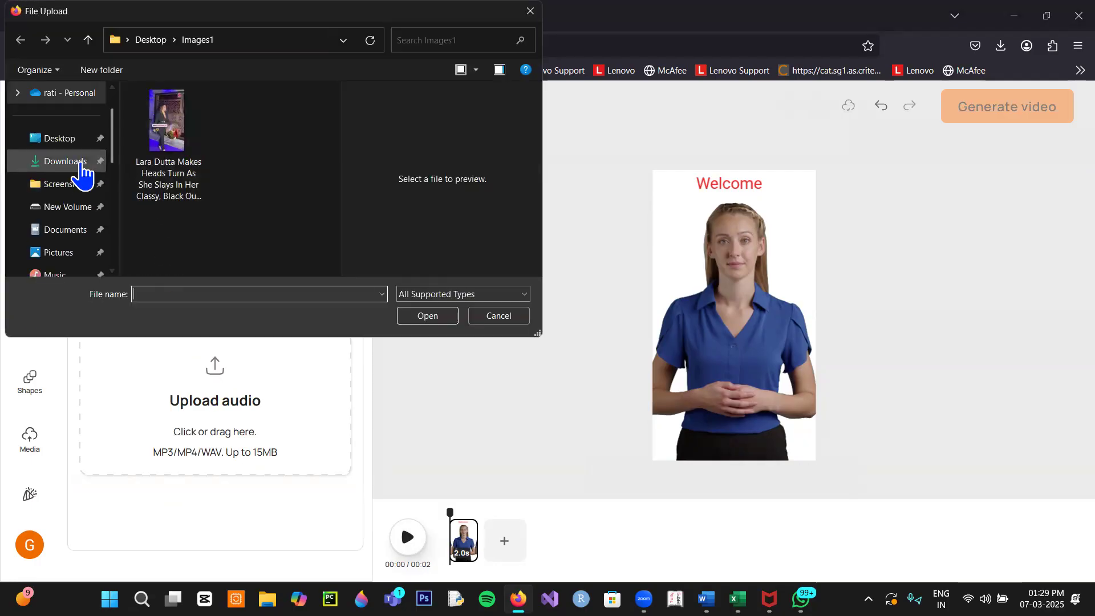
{"action": "left_click", "coordinate": [84, 165]}
{"action": "type", "text": "mp3"}
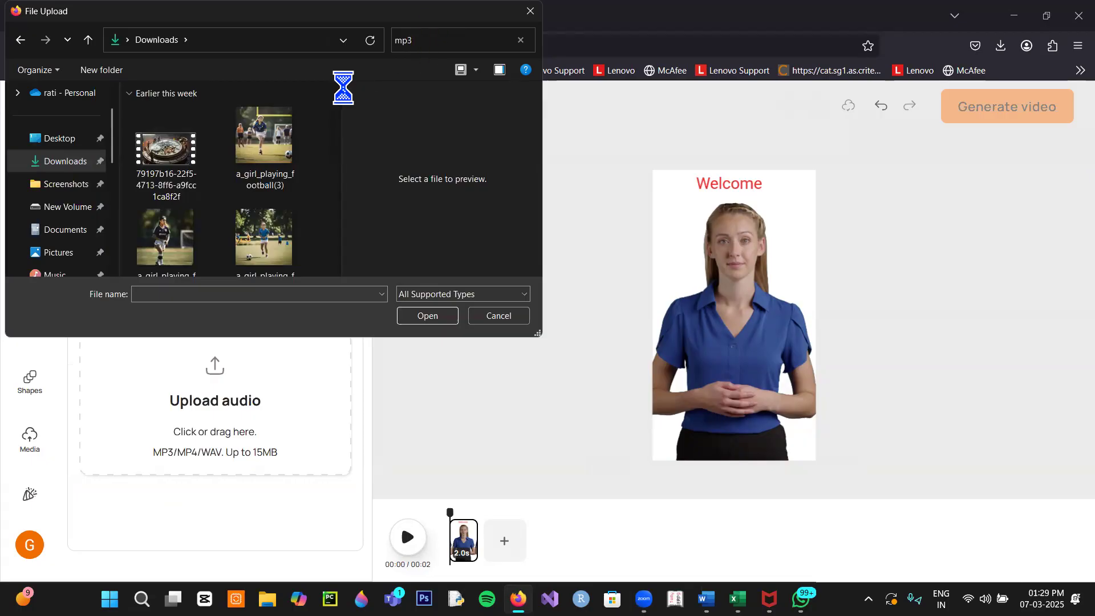
{"action": "left_click", "coordinate": [274, 161]}
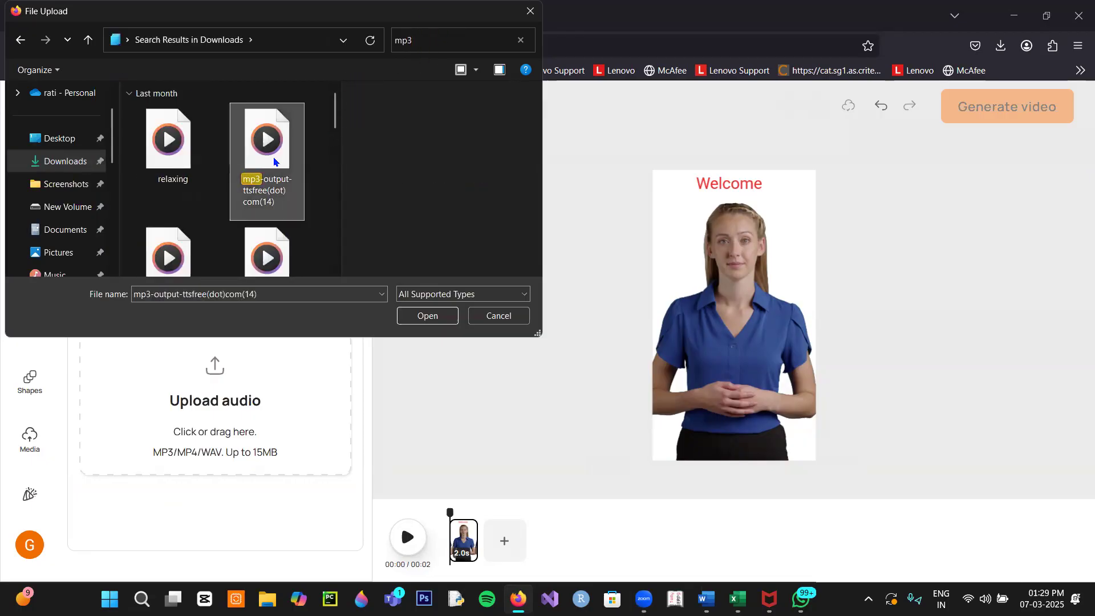
{"action": "left_click", "coordinate": [423, 314]}
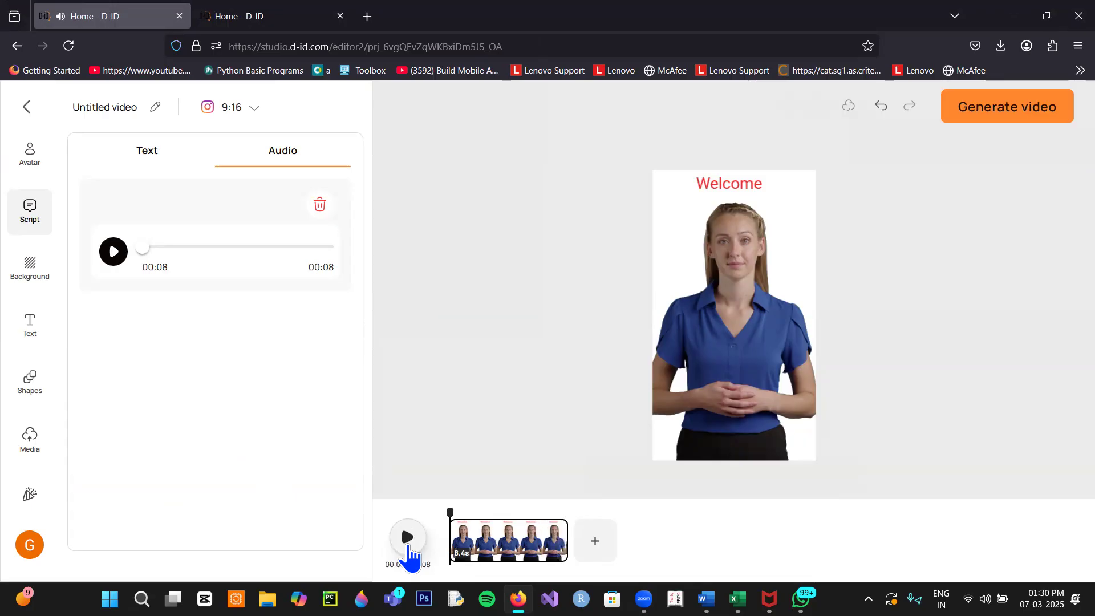
Name the video "Start" and generate it.
{"action": "mouse_move", "coordinate": [481, 551]}
{"action": "left_click", "coordinate": [1002, 114]}
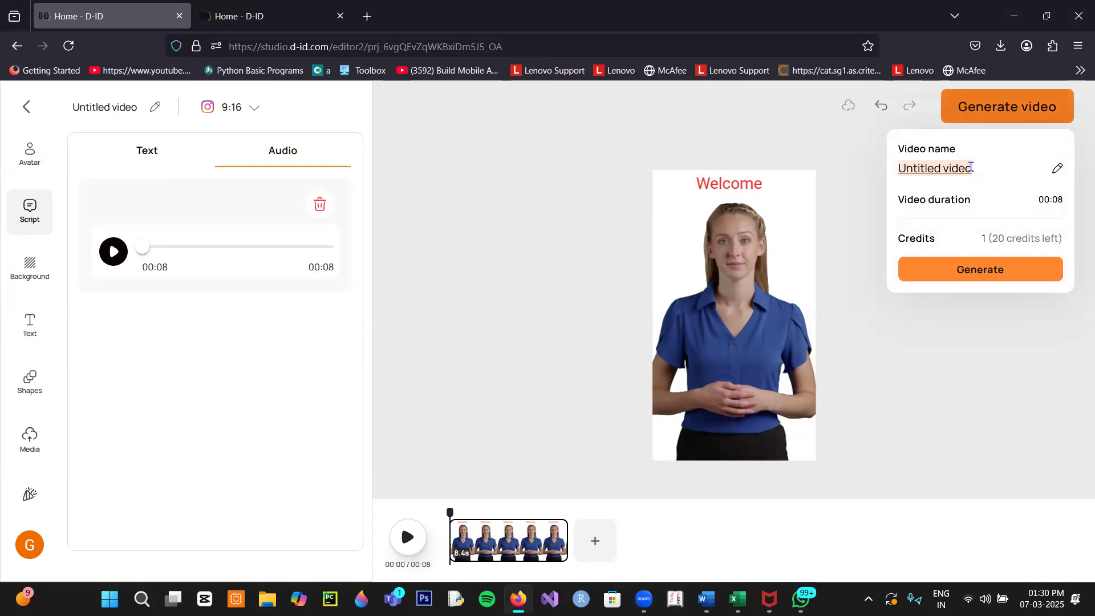
{"action": "type", "text": "Start"}
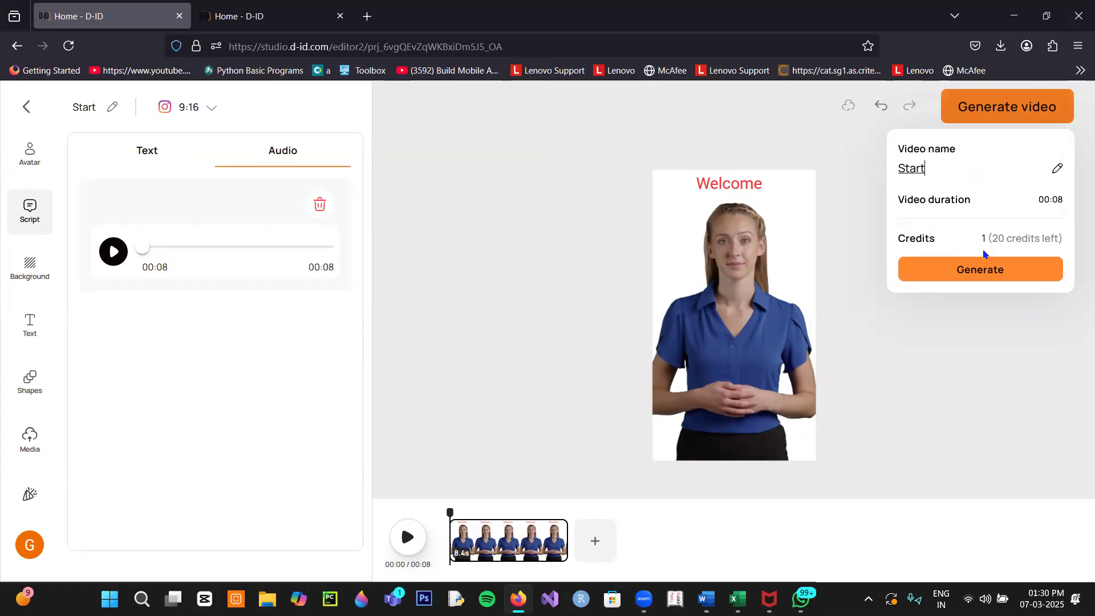
{"action": "left_click", "coordinate": [984, 271]}
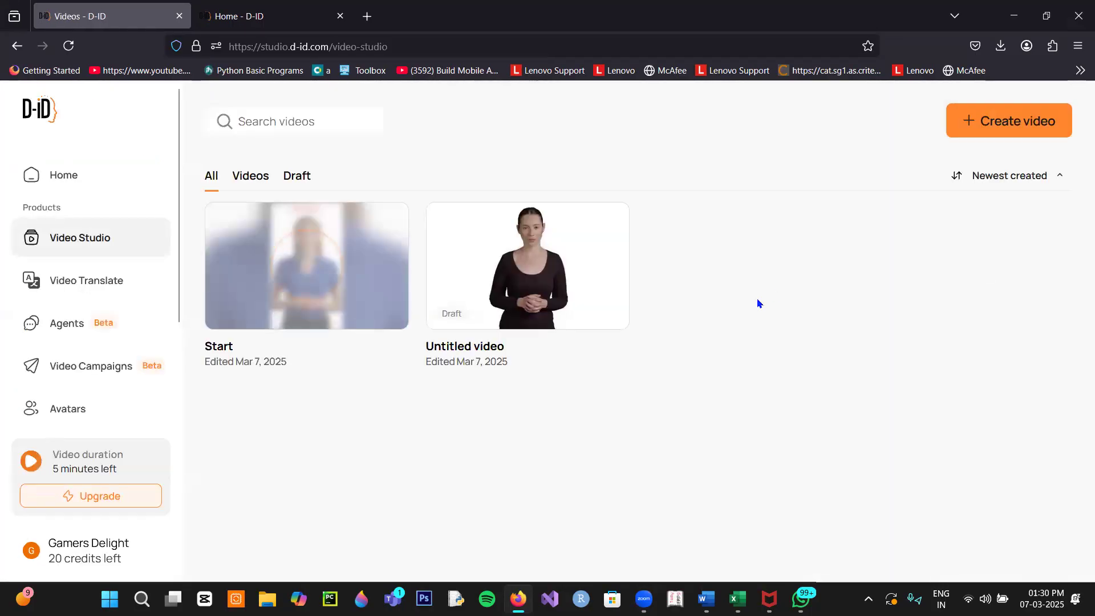
Play the generated "Start" video, download it, and open the downloaded Start.mp4 file.
{"action": "mouse_move", "coordinate": [512, 279]}
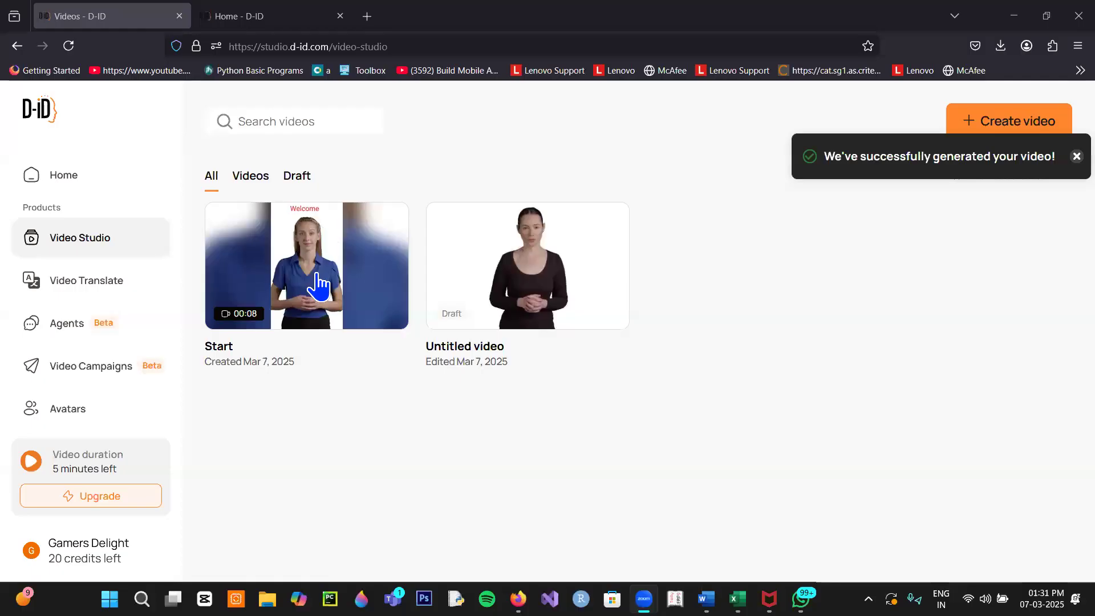
{"action": "left_click", "coordinate": [306, 259]}
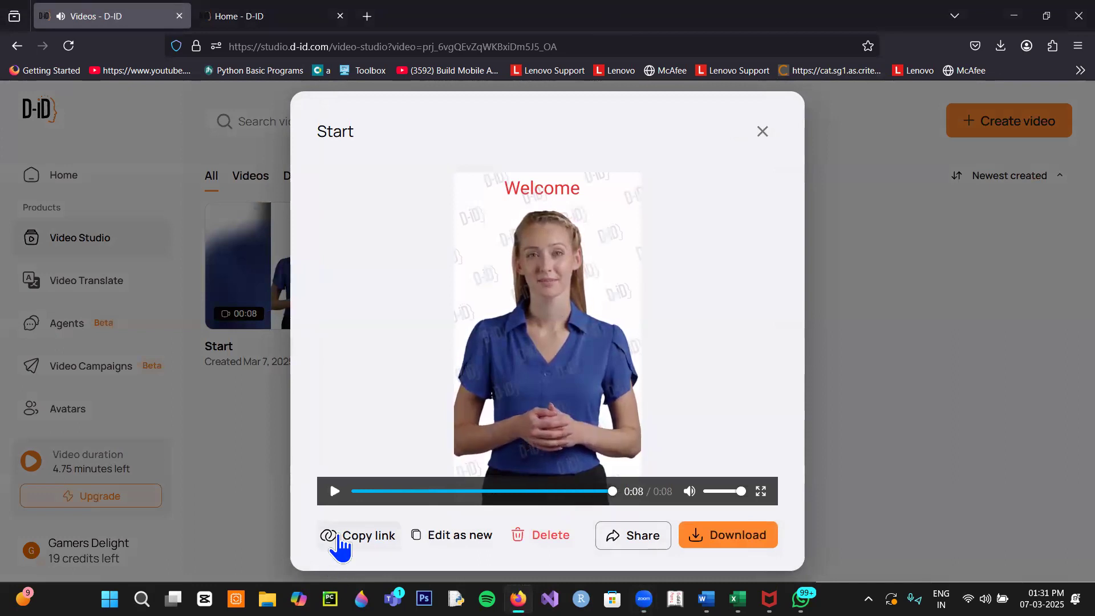
{"action": "left_click", "coordinate": [735, 541]}
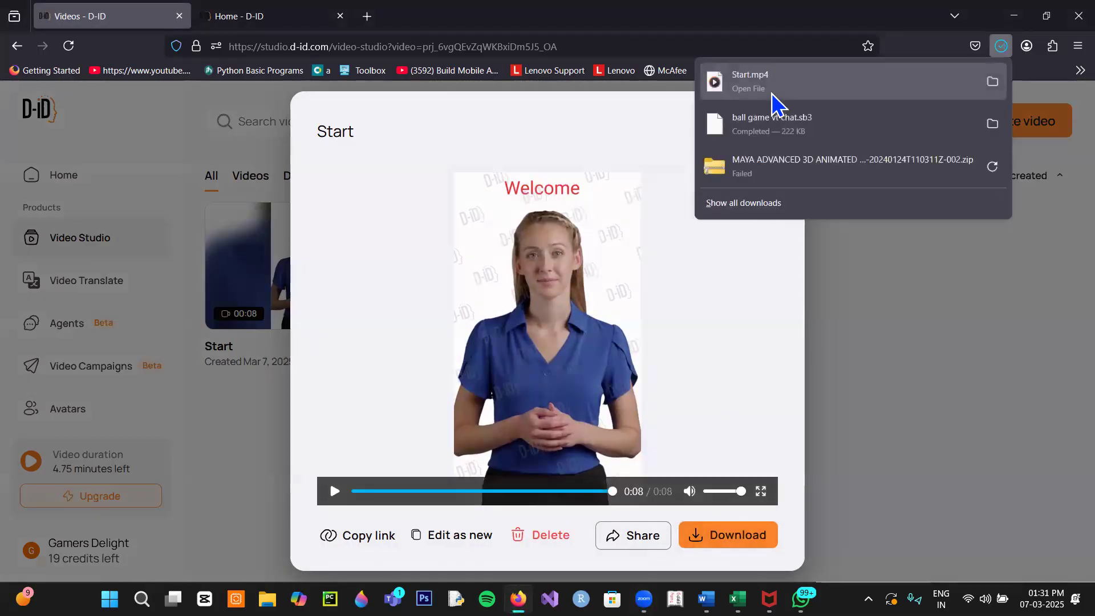
{"action": "left_click", "coordinate": [743, 91]}
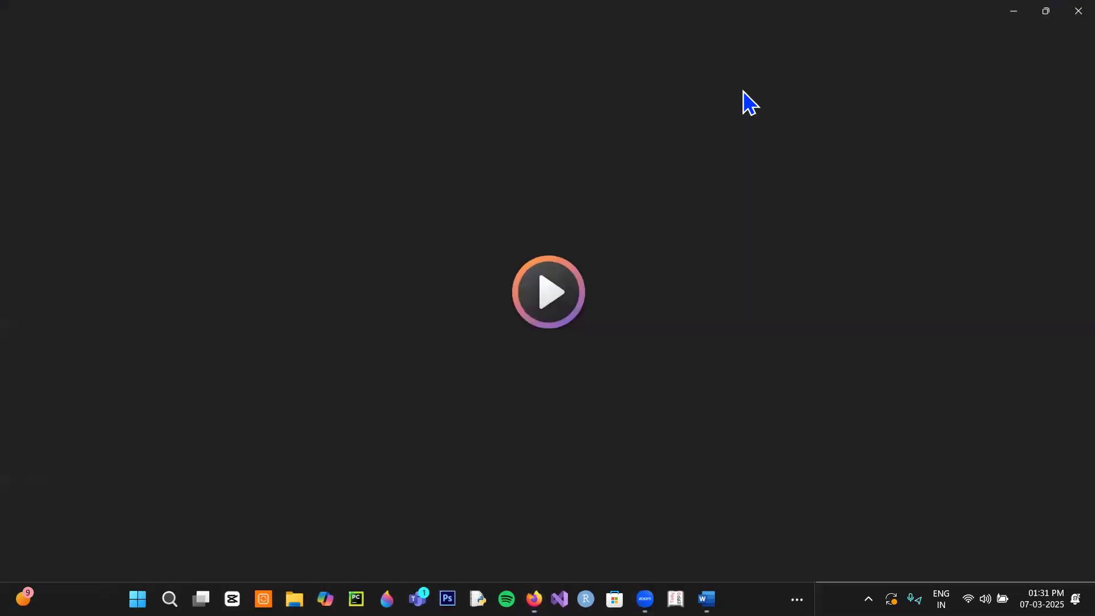